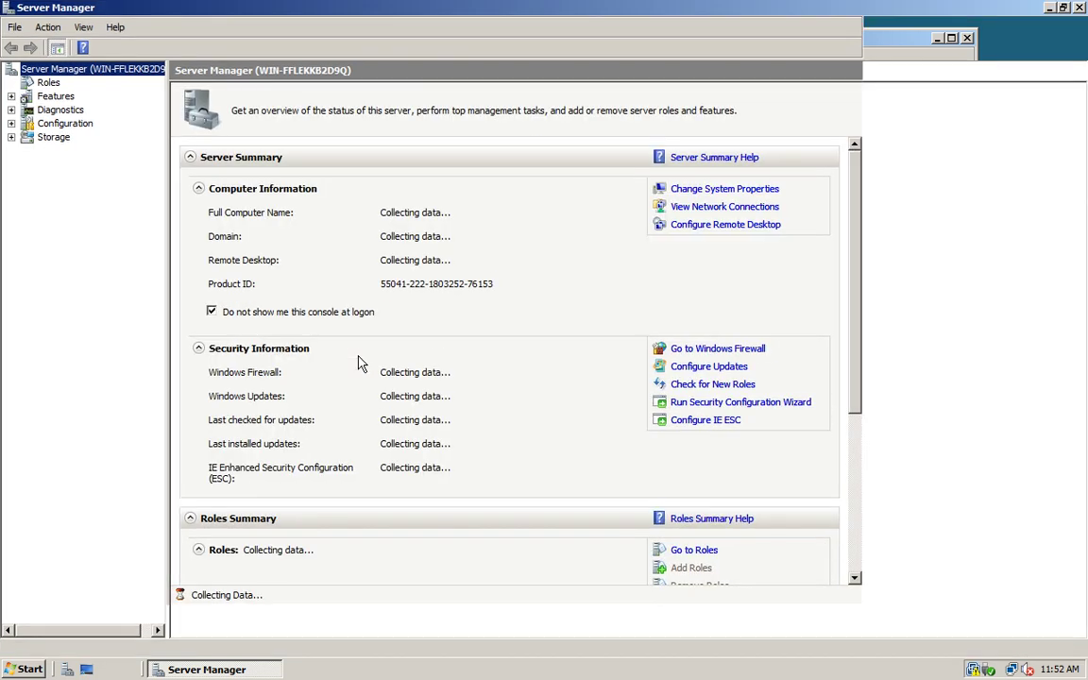
Go to the Roles summary in Server Manager and launch the Add Roles Wizard.
key(Down)
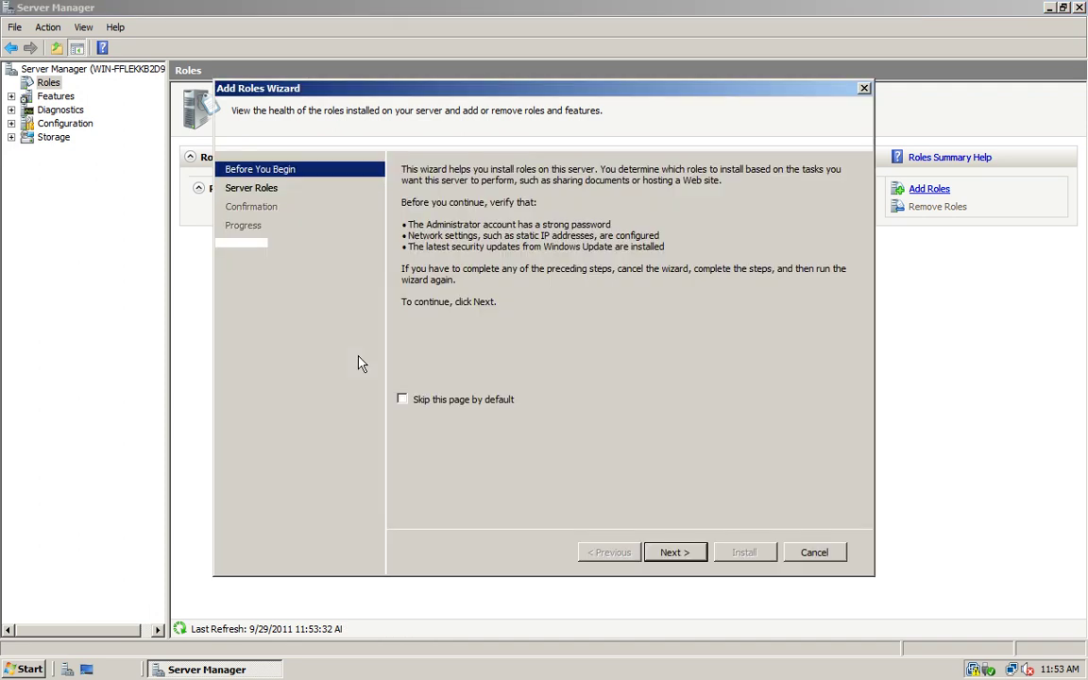
Select the Terminal Services role with its Terminal Server role service, reaching the compatibility notice.
key(Return)
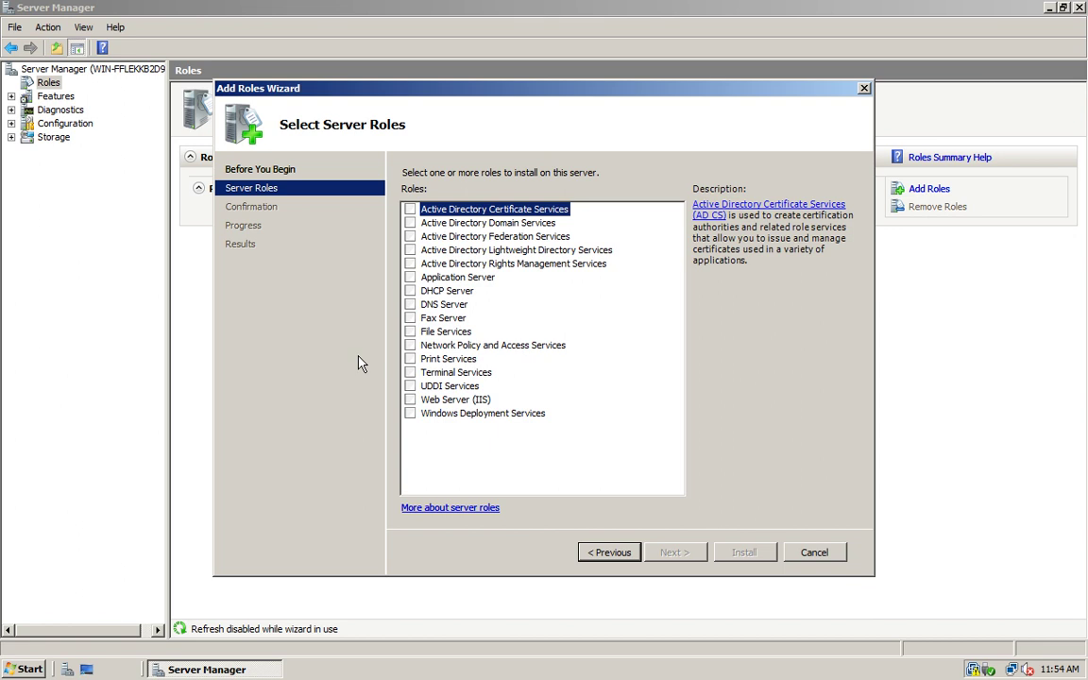
key(t)
key(space)
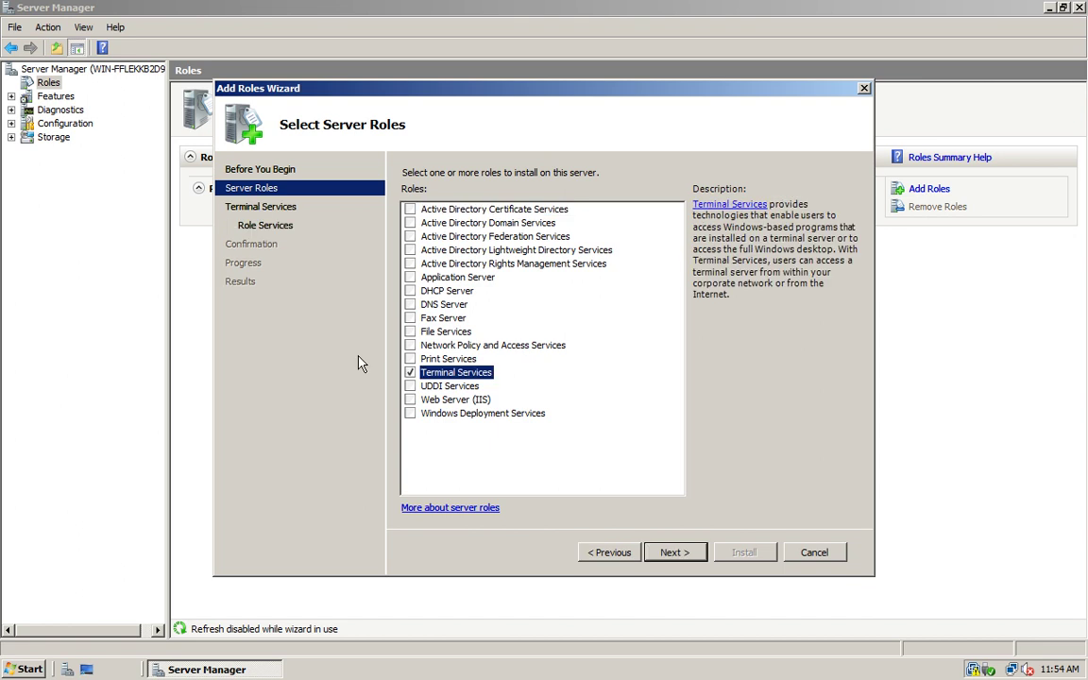
key(Return)
key(Return)
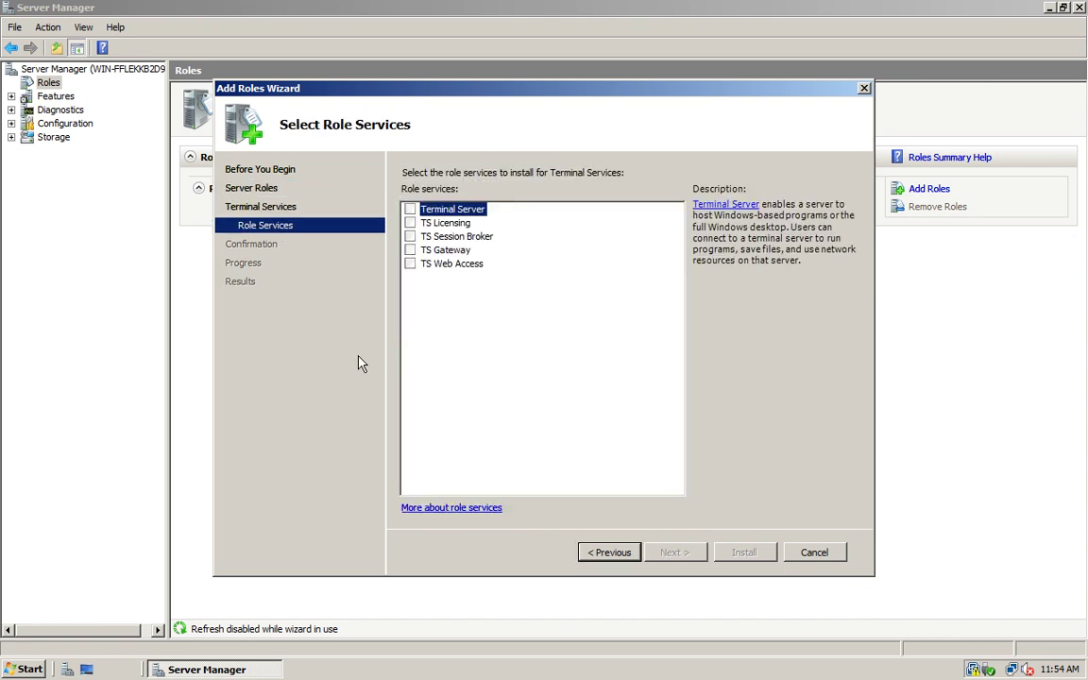
key(space)
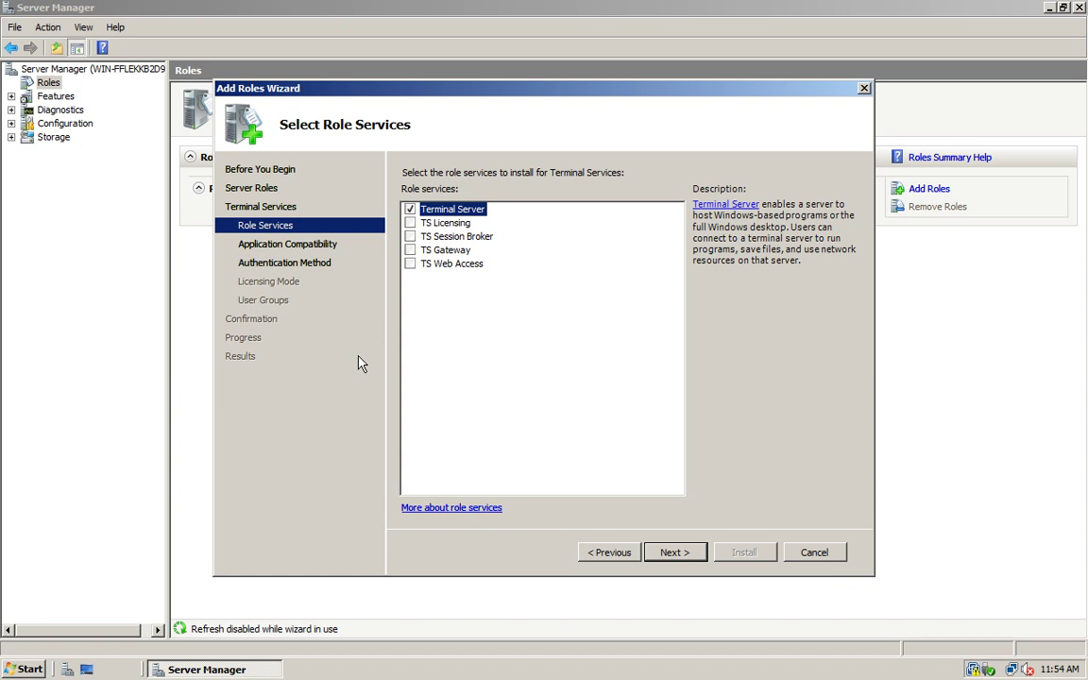
key(Tab)
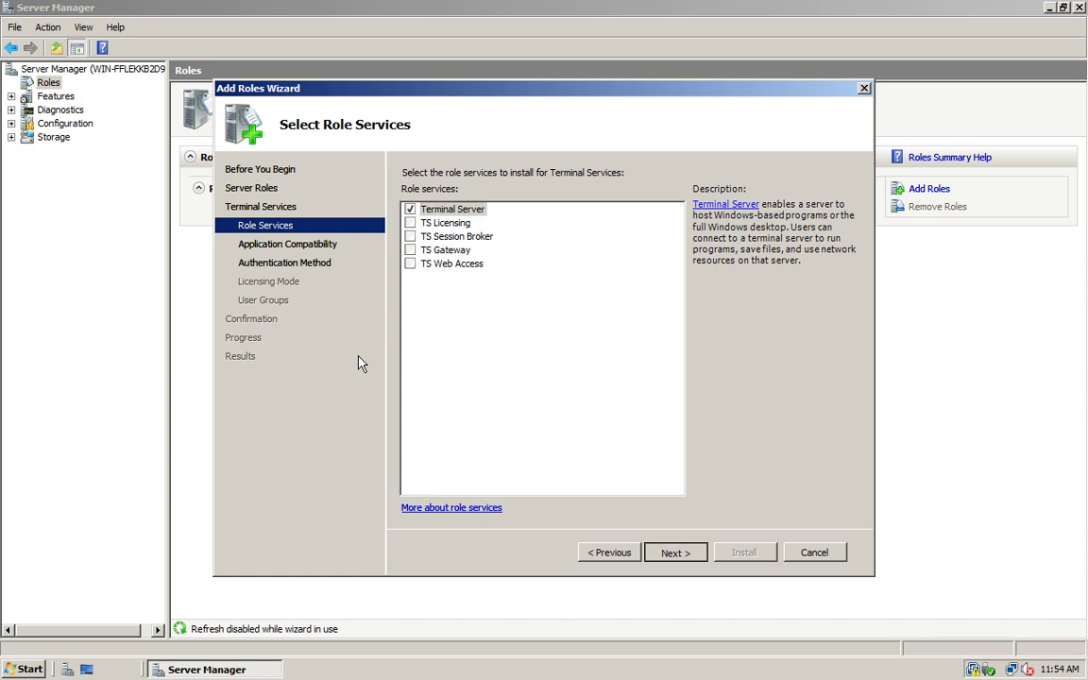
key(Return)
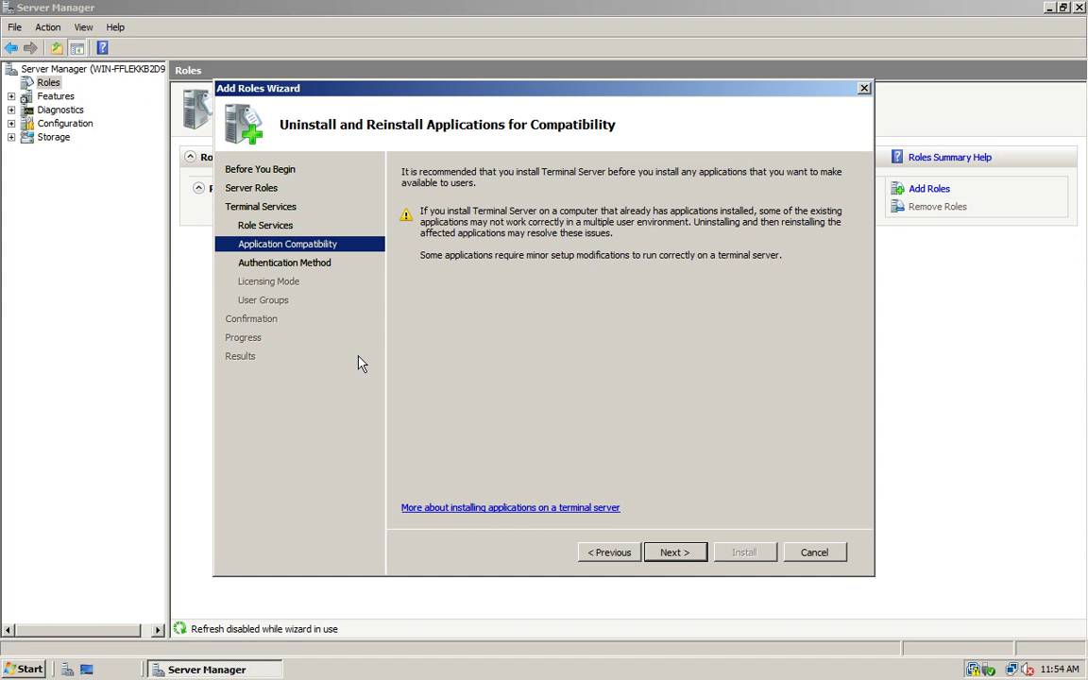
Require Network Level Authentication for the terminal server, then continue to Specify Licensing Mode.
key(Return)
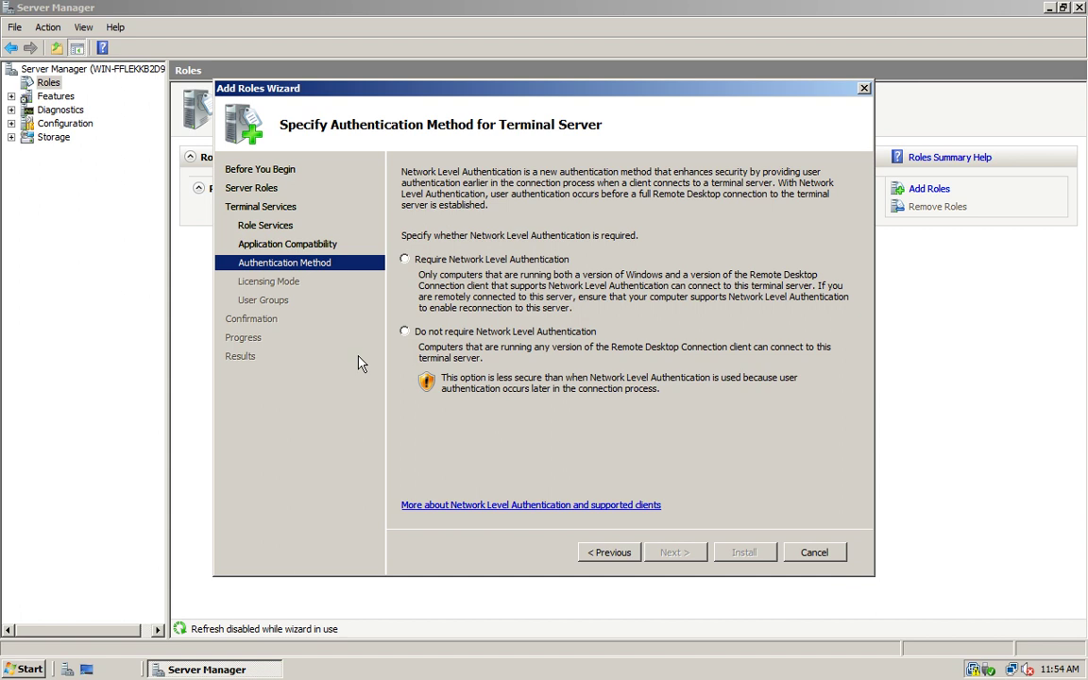
key(alt+p)
key(alt+p)
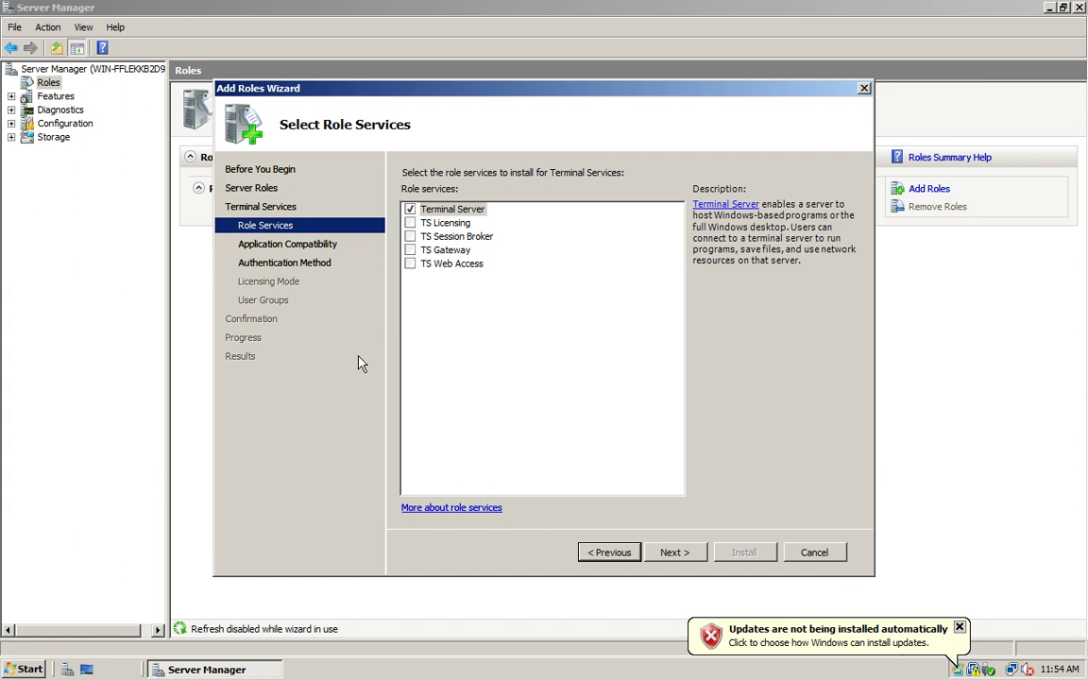
key(alt+n)
key(alt+n)
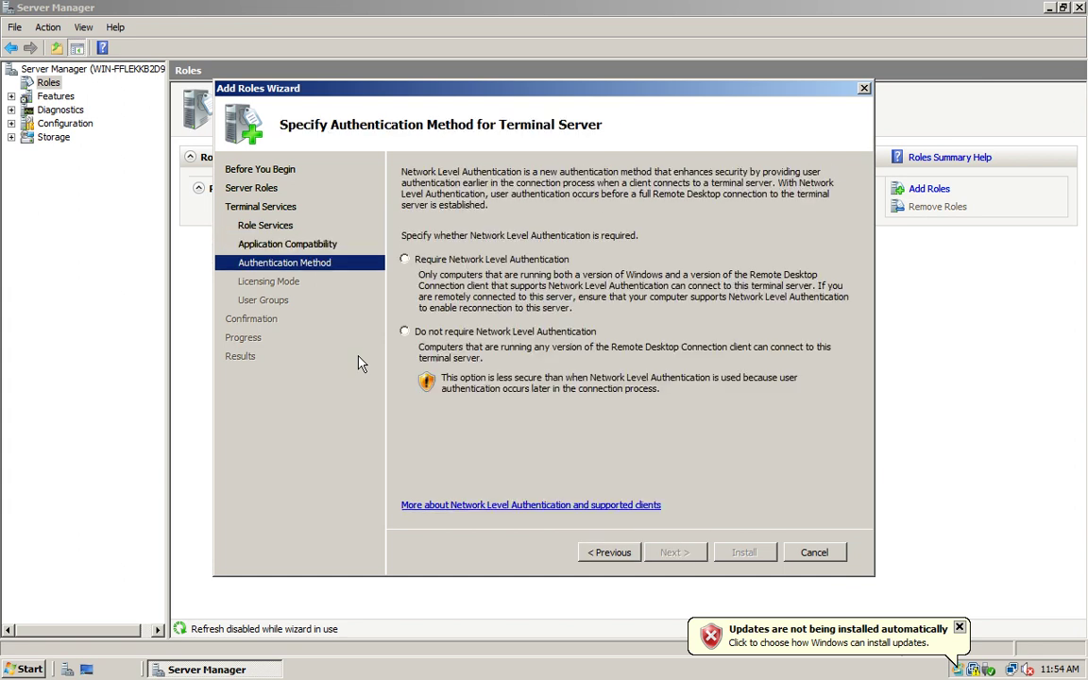
key(alt+r)
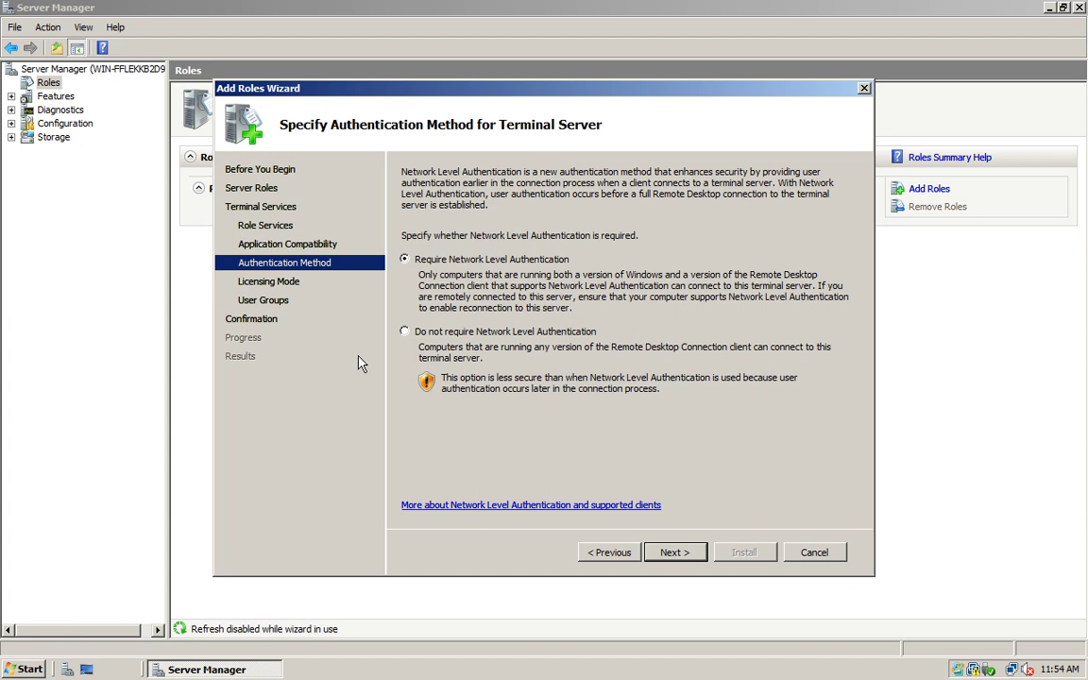
key(alt+n)
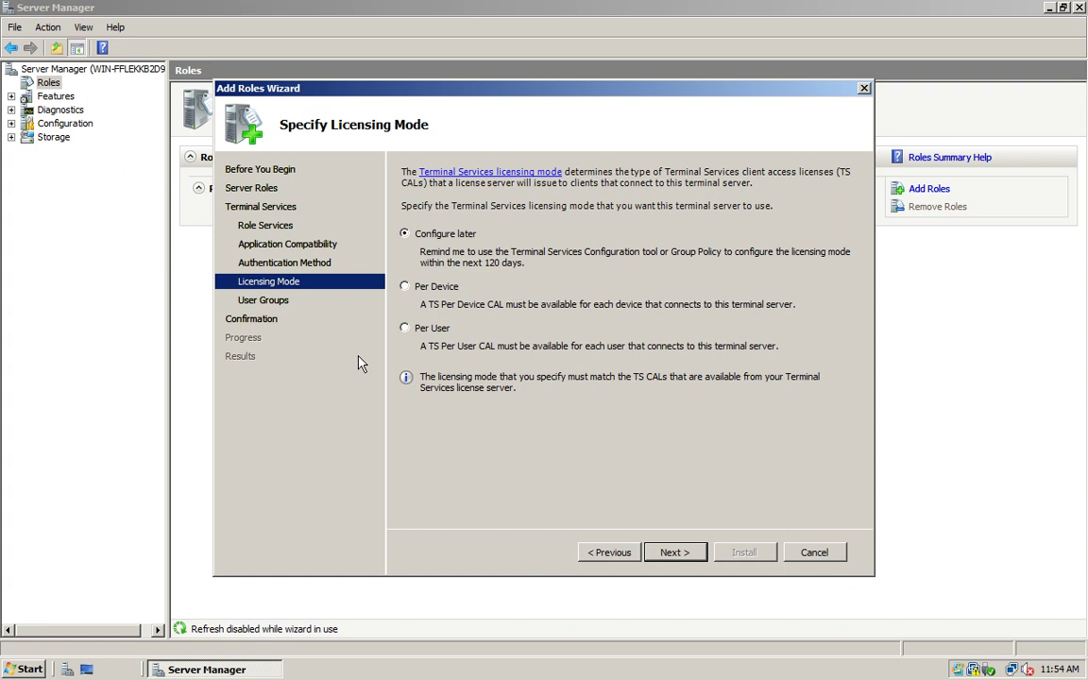
Set the terminal server licensing mode to Per Device.
key(Down)
key(Up)
Leave Administrators as the allowed user group and proceed to Confirm Installation Selections.
key(Return)
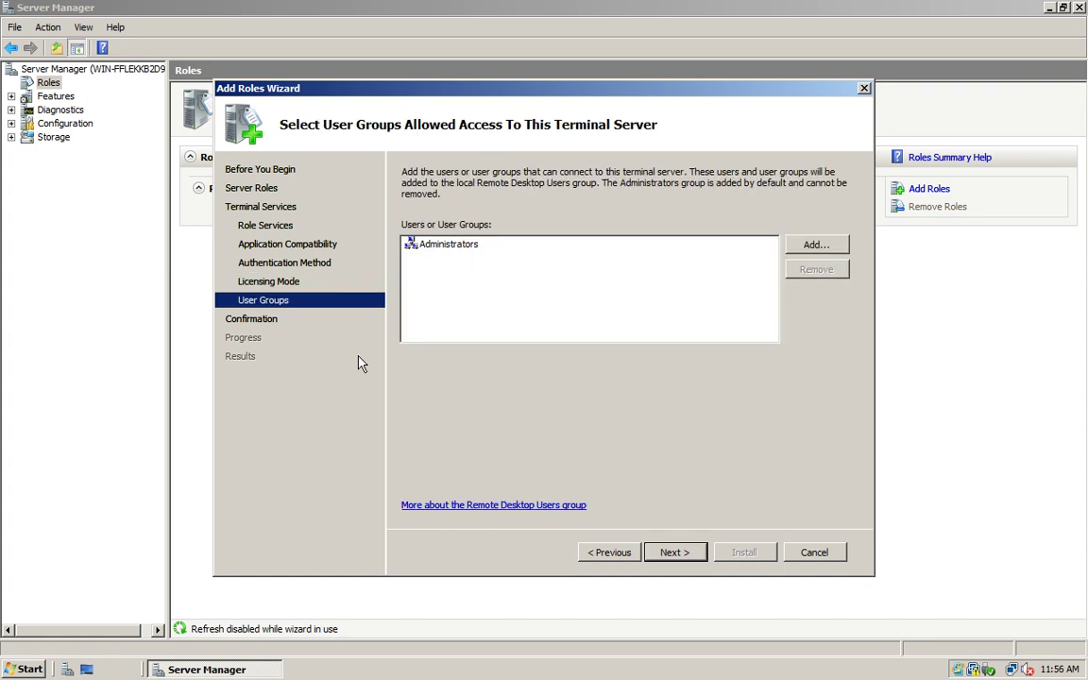
key(Tab)
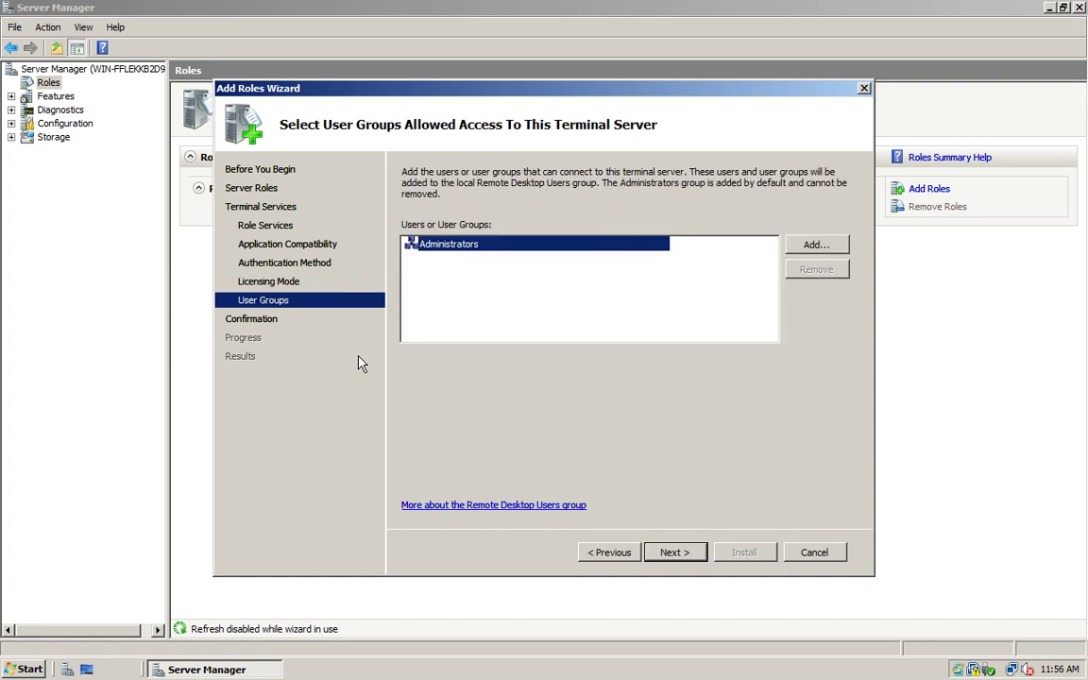
key(Tab)
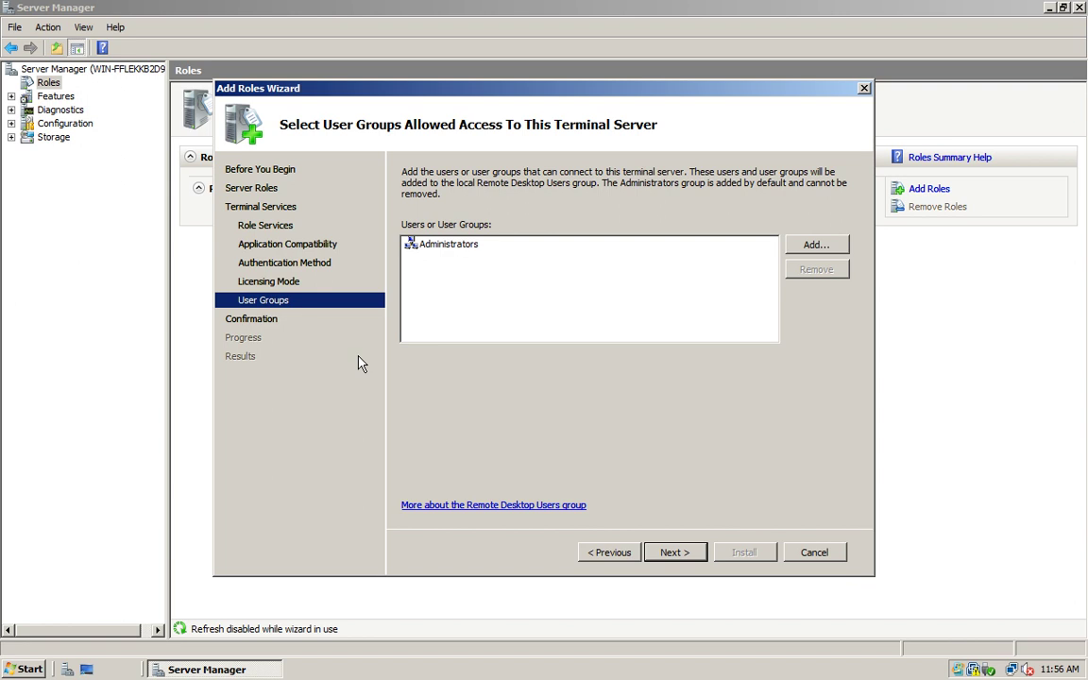
key(Return)
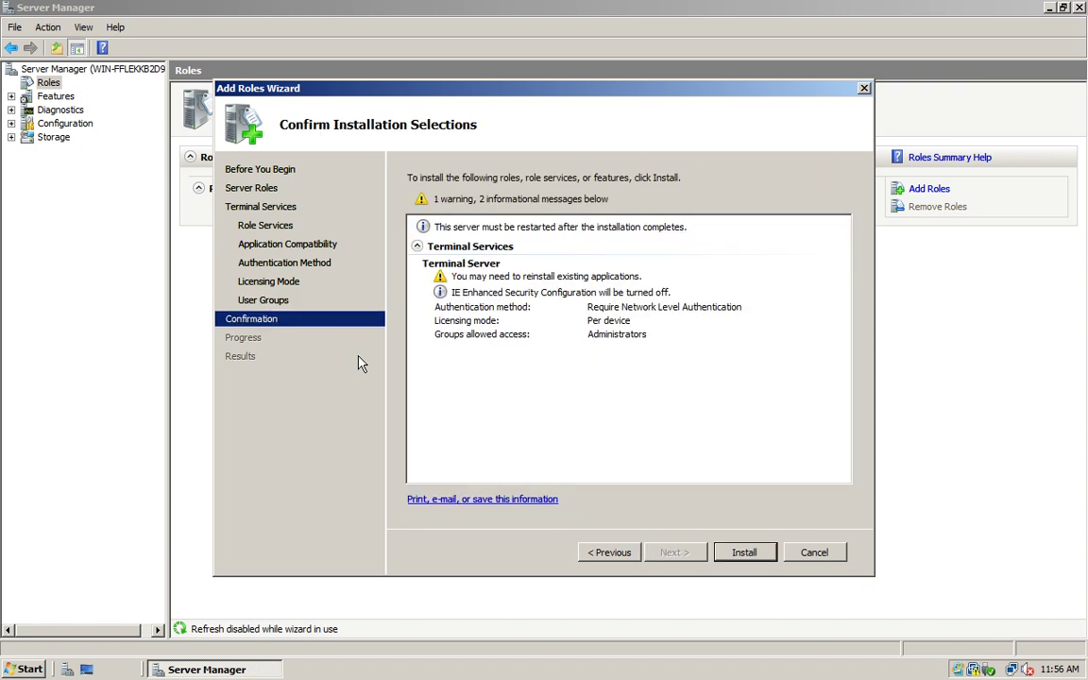
Install Terminal Services with Terminal Server until the results report Restart Pending.
key(Return)
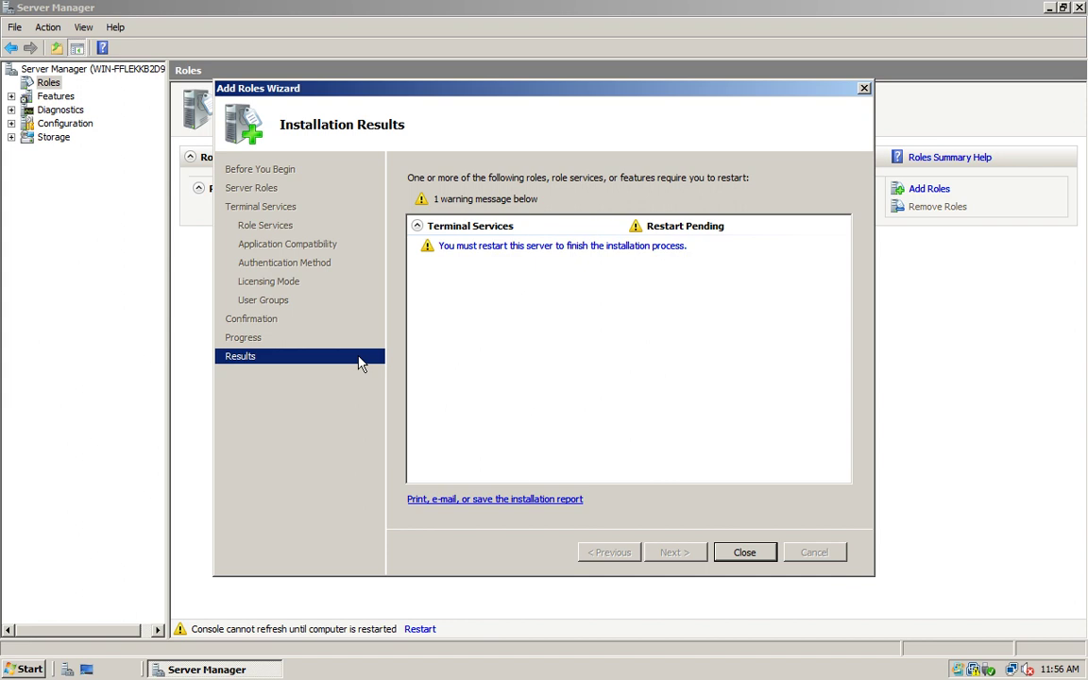
Close the wizard so Server Manager prompts to restart the server now.
key(Return)
key(Return)
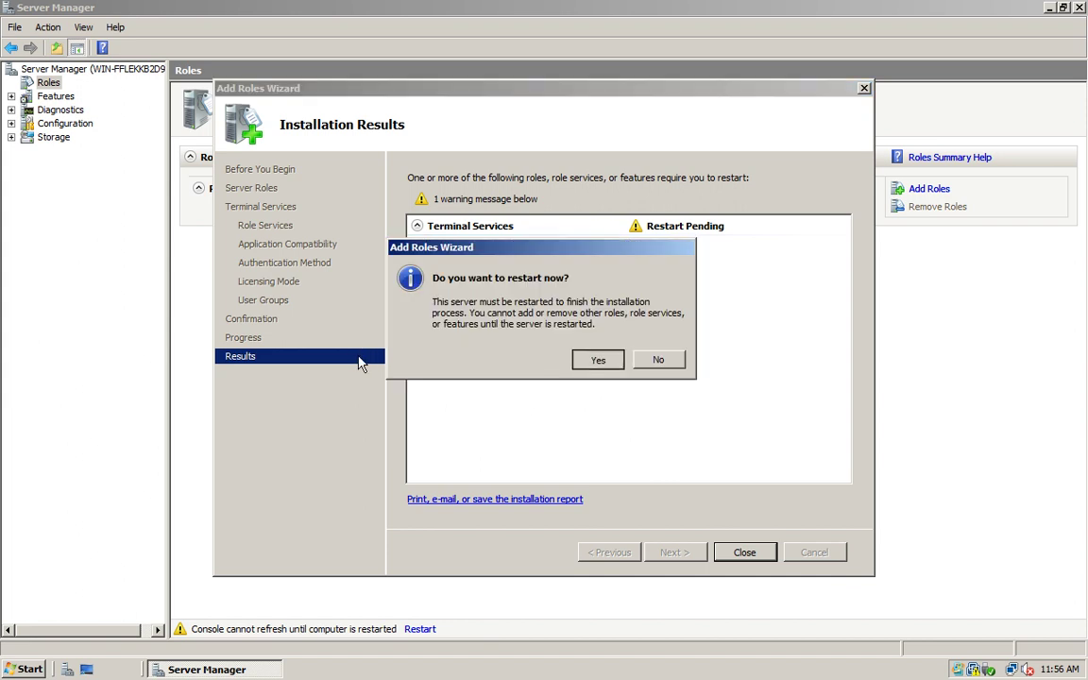
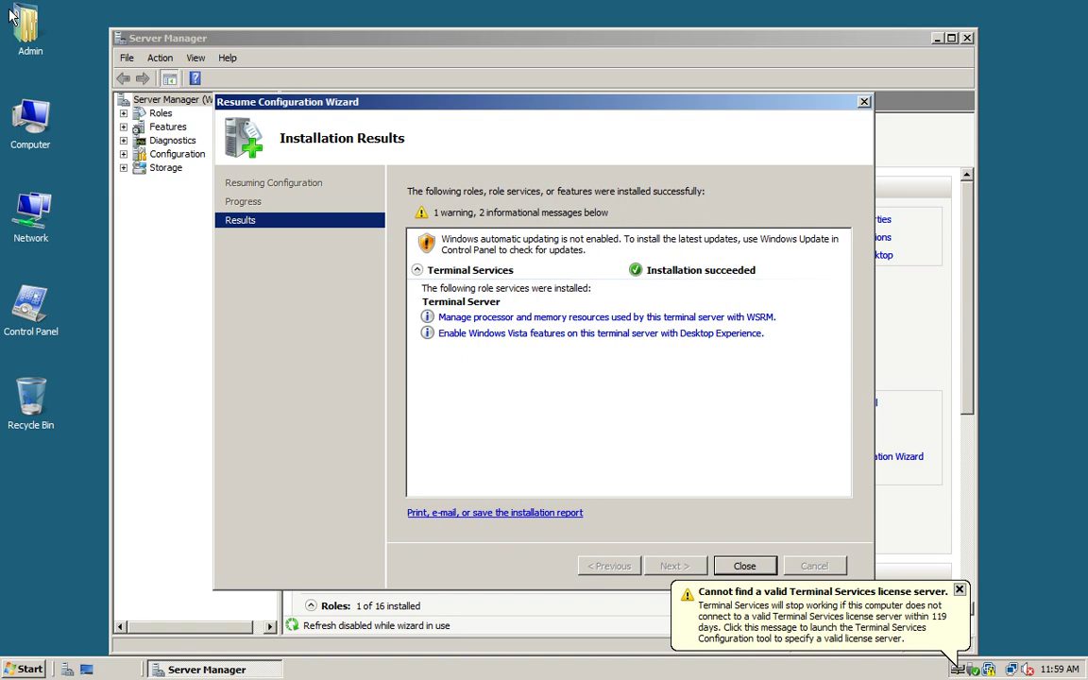
Close the finished installation wizard, relaunch Server Manager through UAC, and maximize the console.
key(Return)
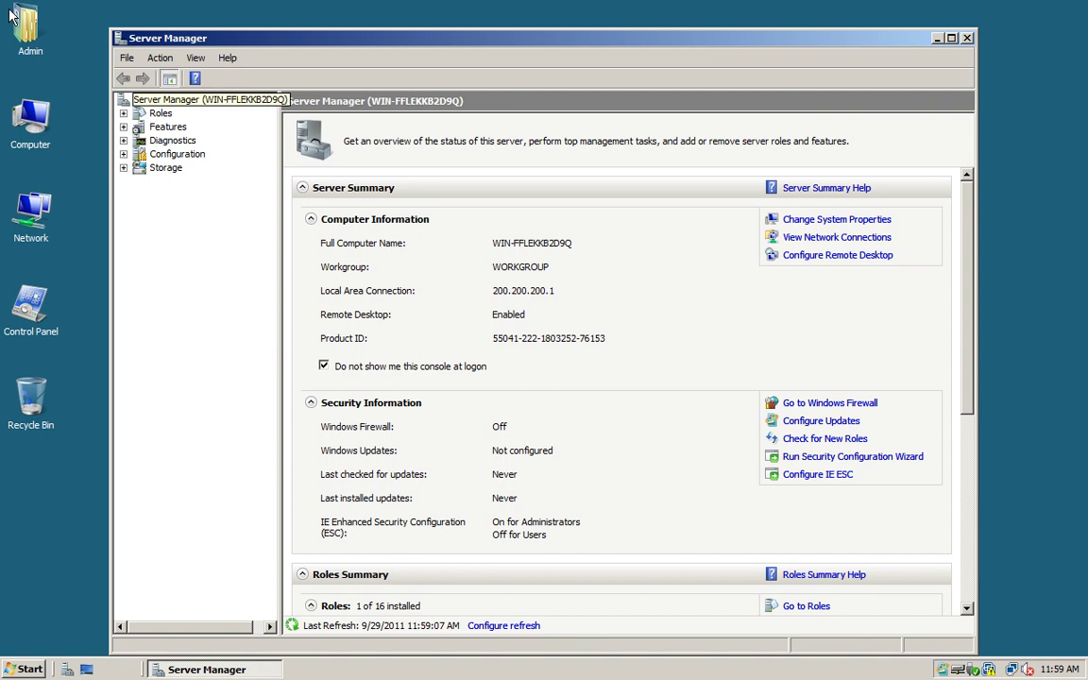
key(alt+F4)
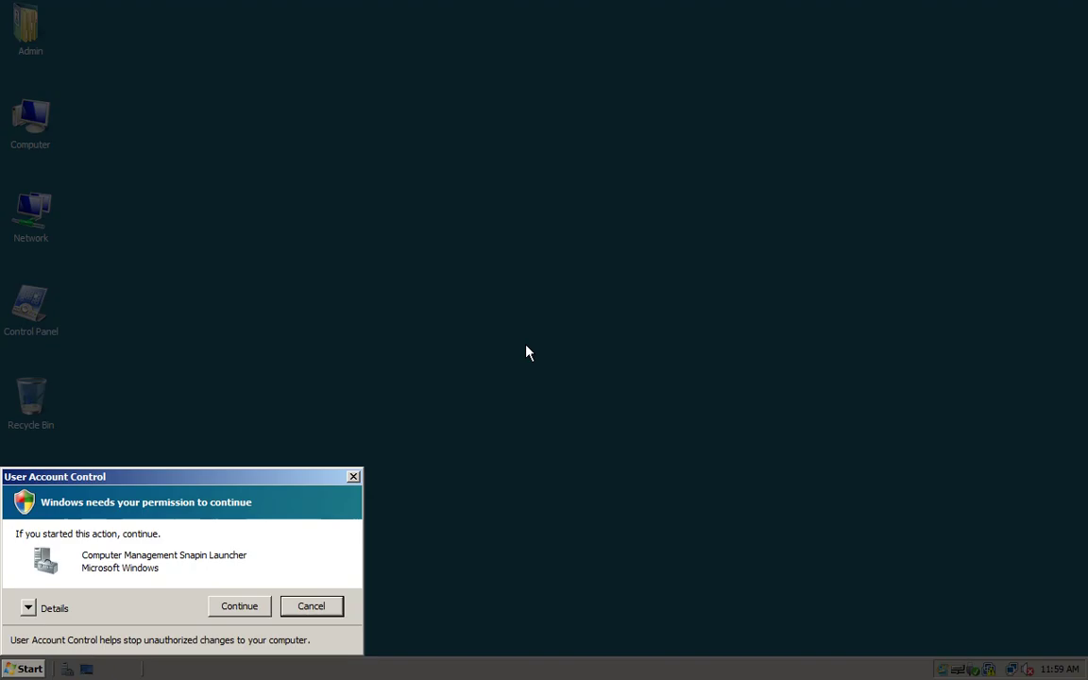
key(Return)
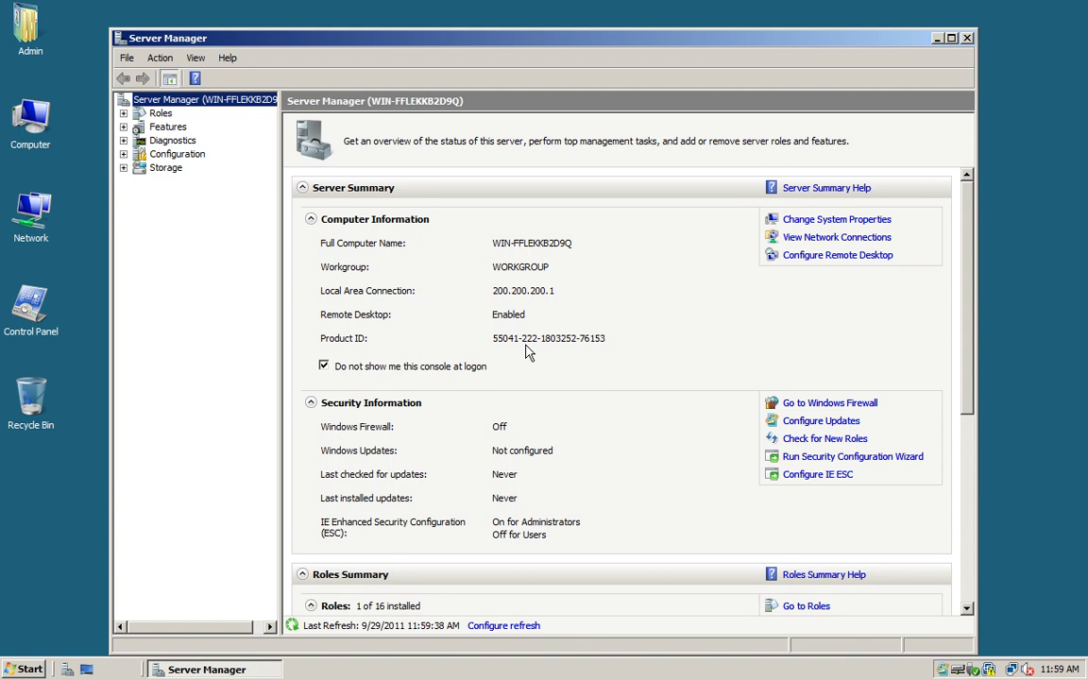
key(super+Up)
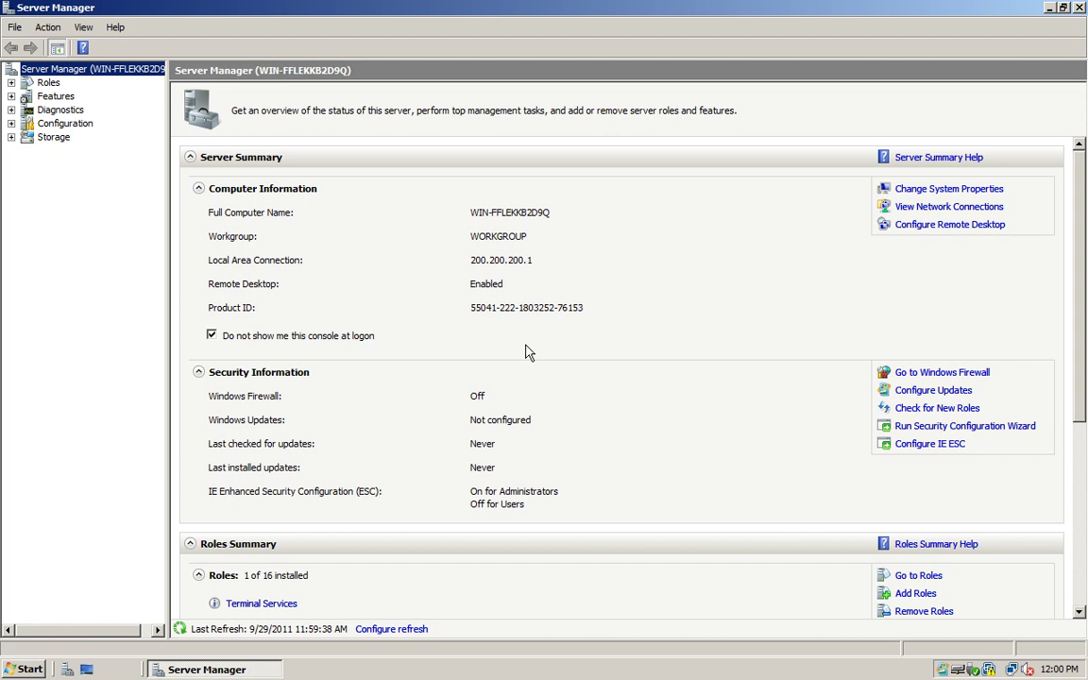
Expand Terminal Services, select TS RemoteApp Manager, and launch Add RemoteApp Programs.
key(Down)
key(Down)
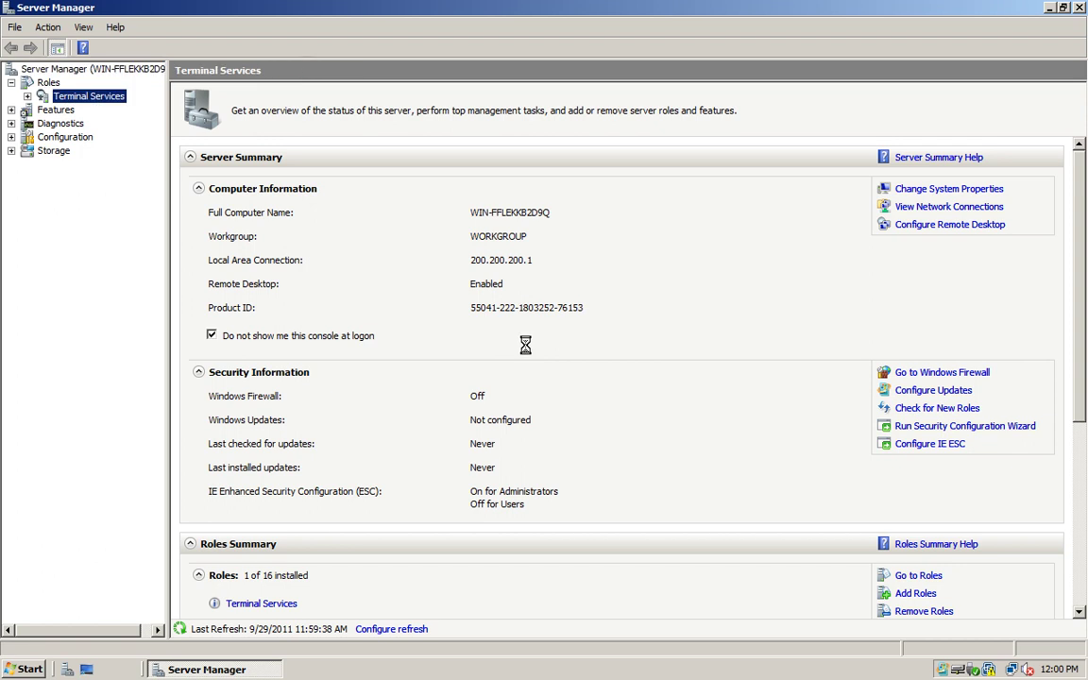
key(Right)
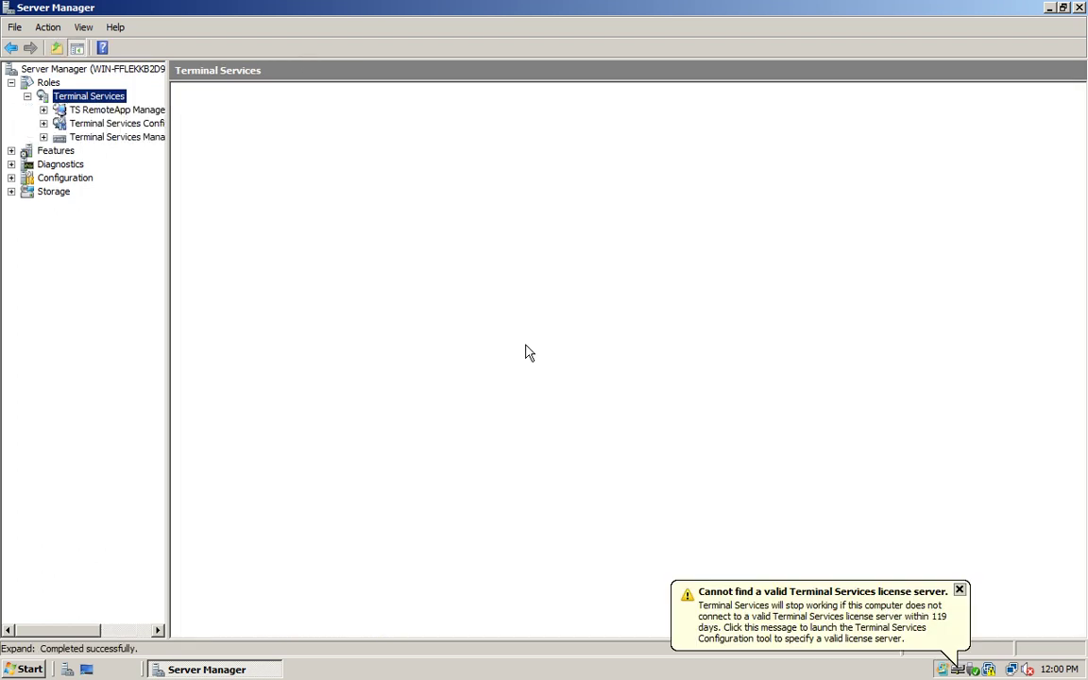
key(Down)
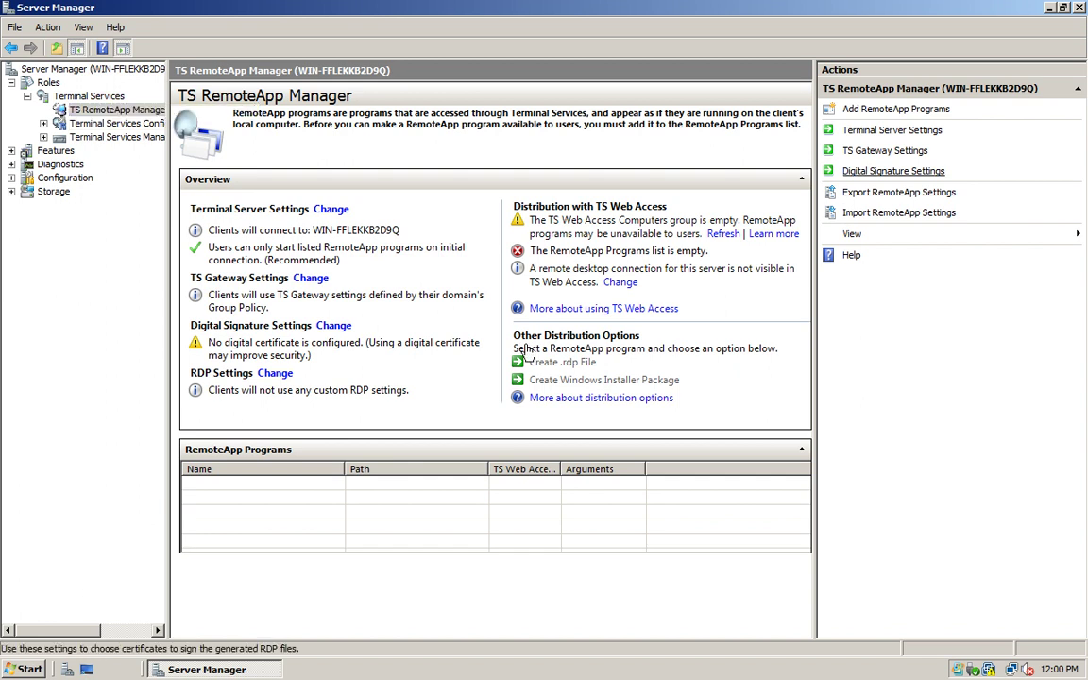
key(shift+F10)
key(Return)
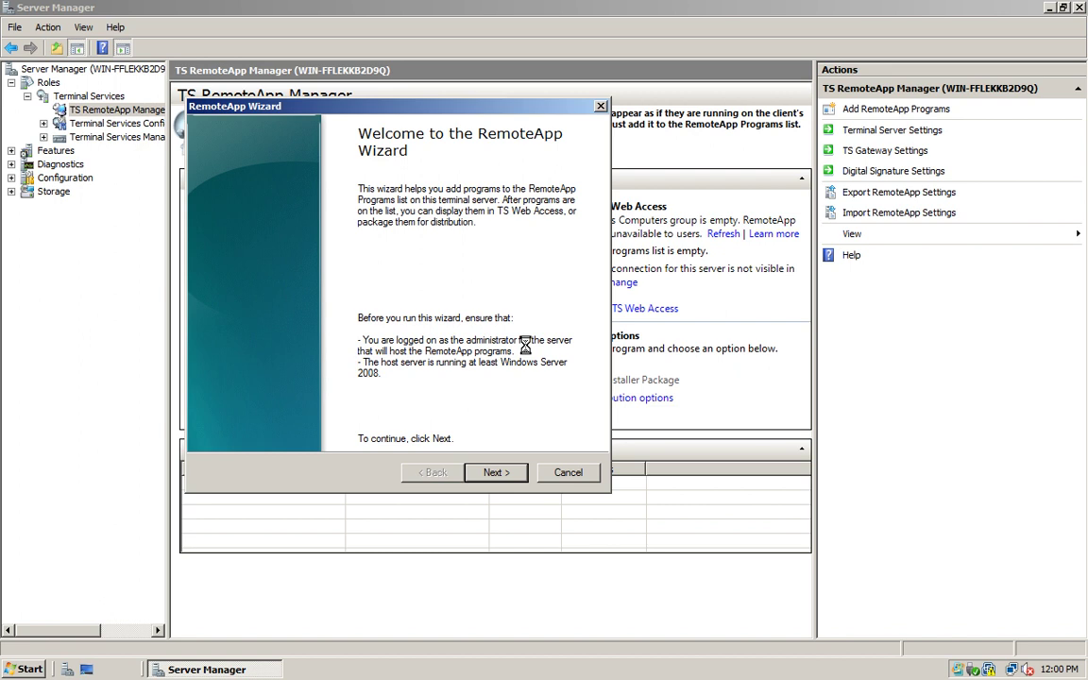
Cancel and restart the RemoteApp Wizard, then advance to its list of programs.
key(Return)
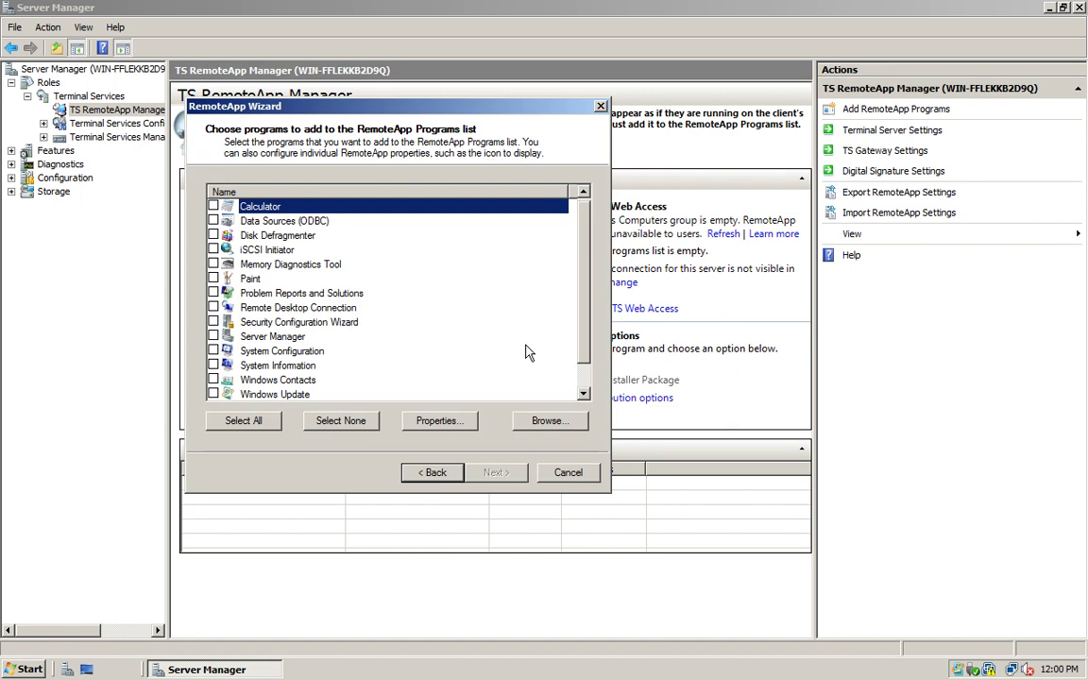
scroll(529, 352, down, 1)
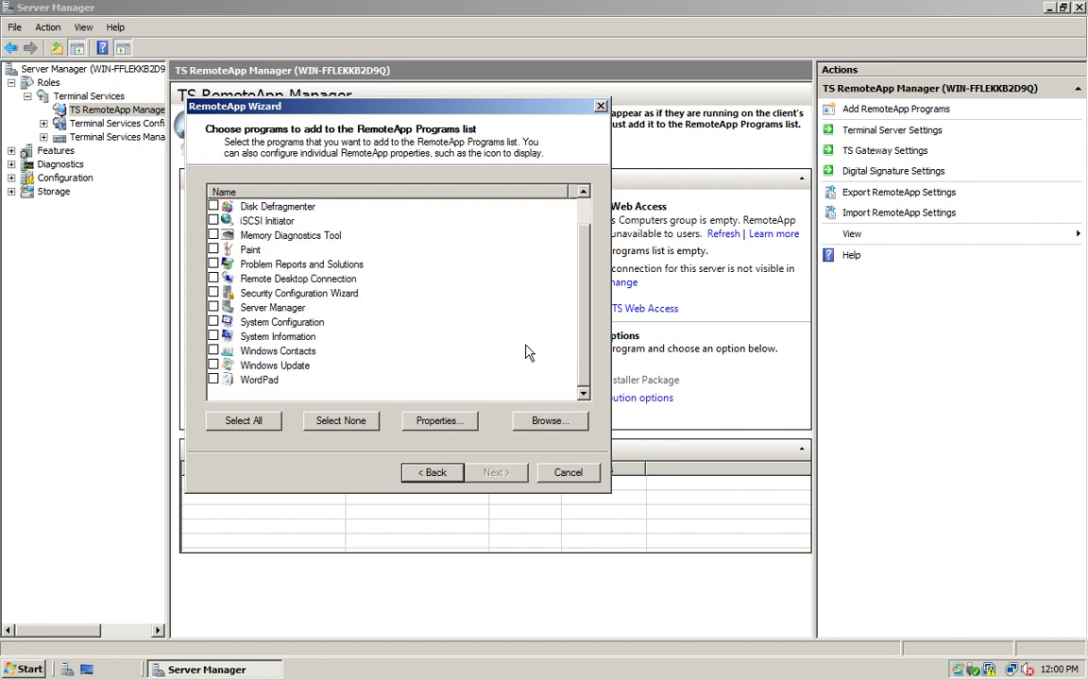
scroll(528, 352, up, 1)
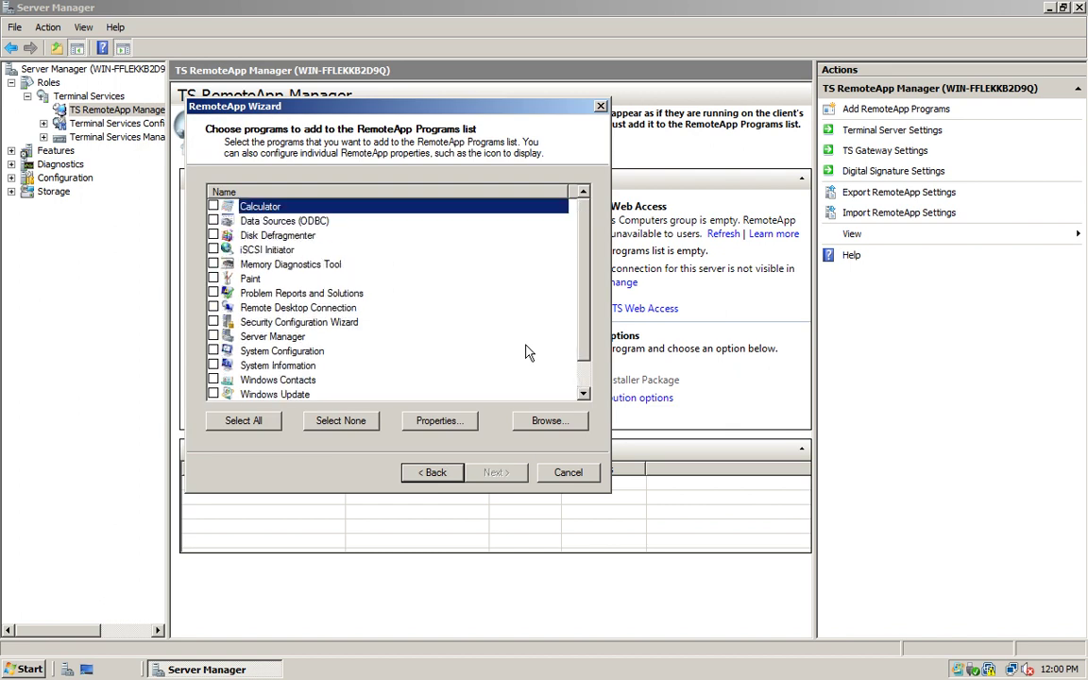
key(Escape)
key(Return)
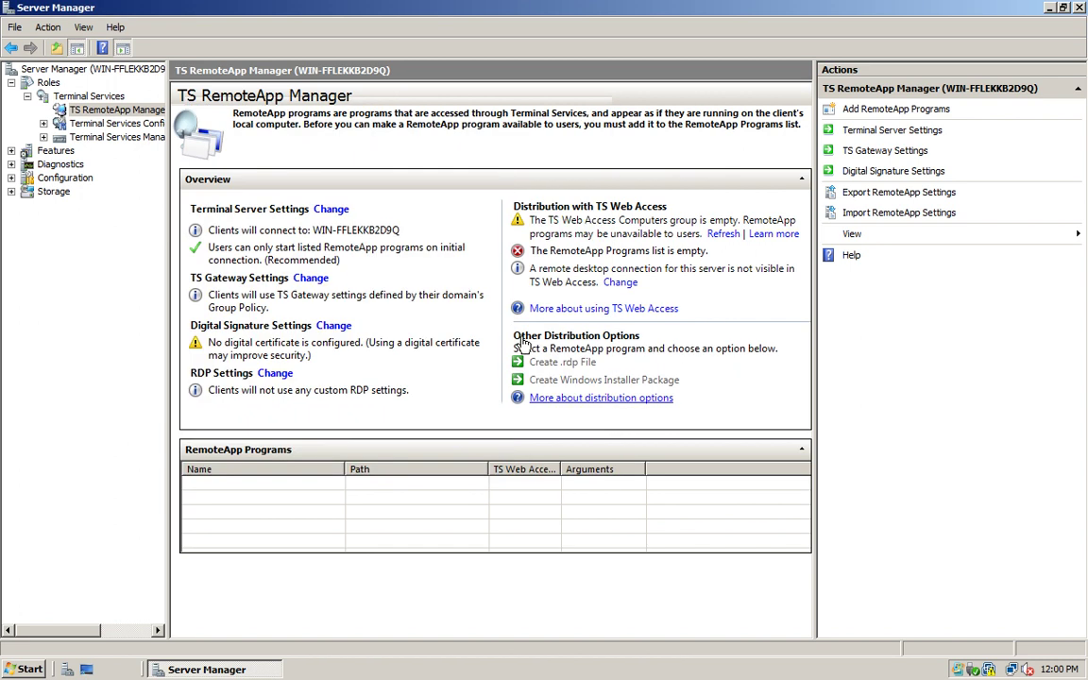
key(shift+F10)
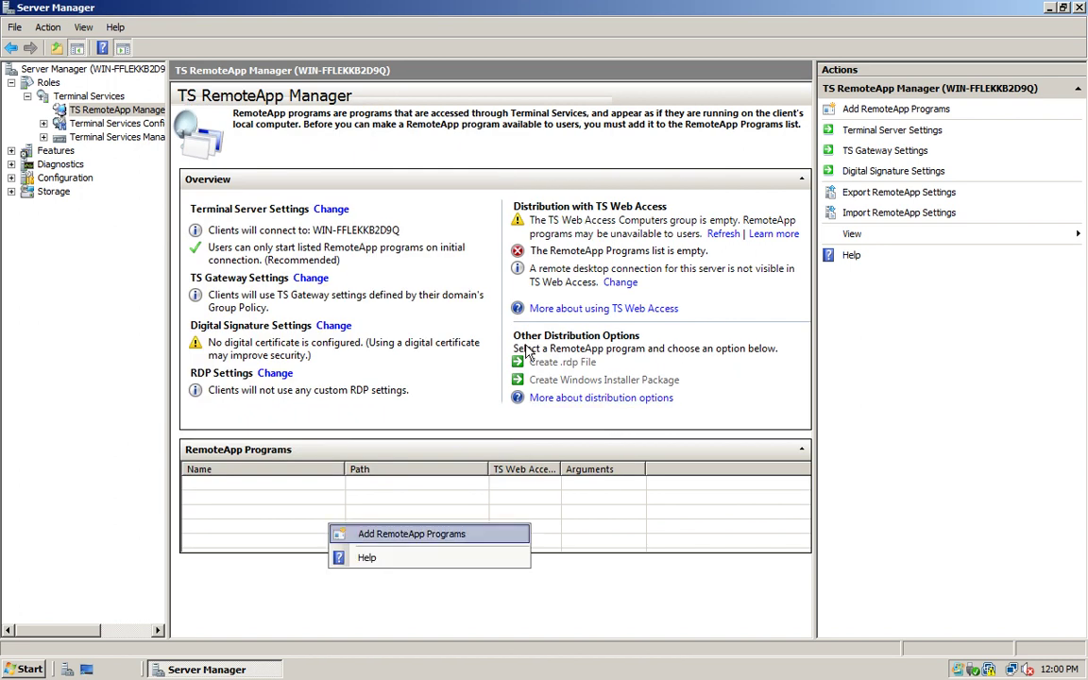
key(Return)
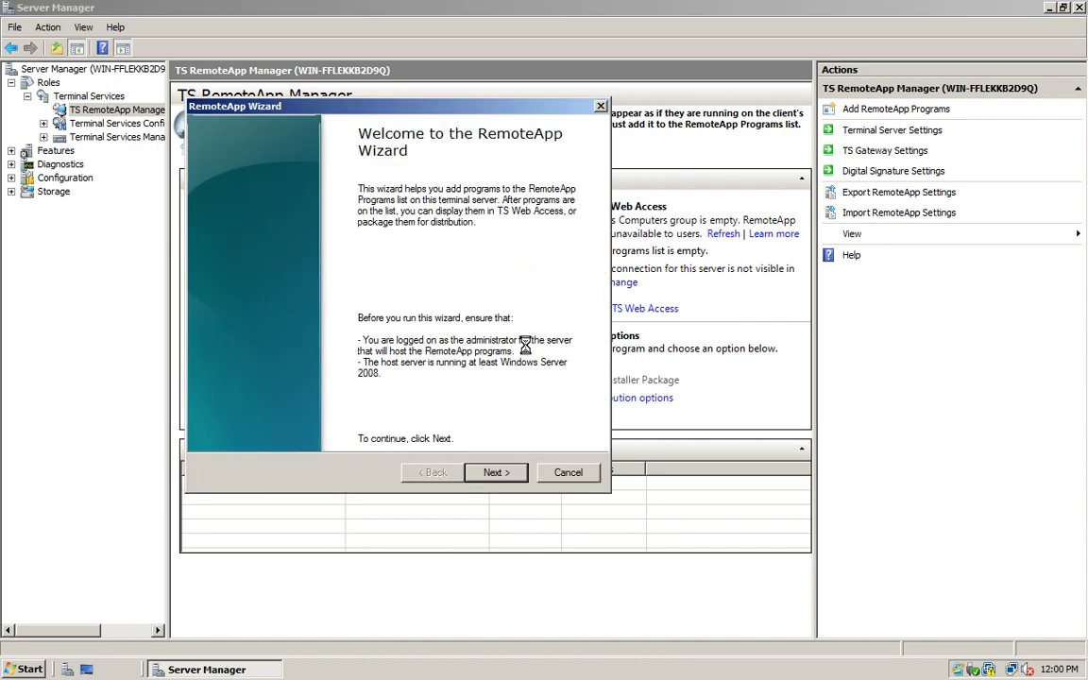
key(Return)
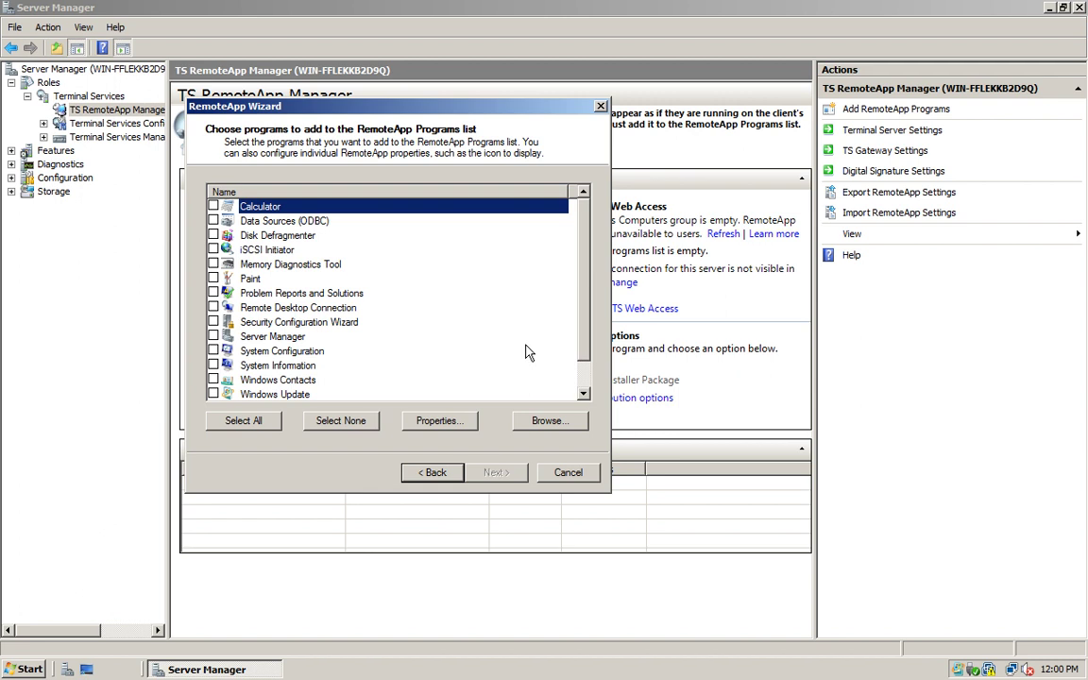
Check Paint, WordPad and Calculator, then finish adding them as RemoteApp programs.
key(p)
key(space)
scroll(528, 352, down, 1)
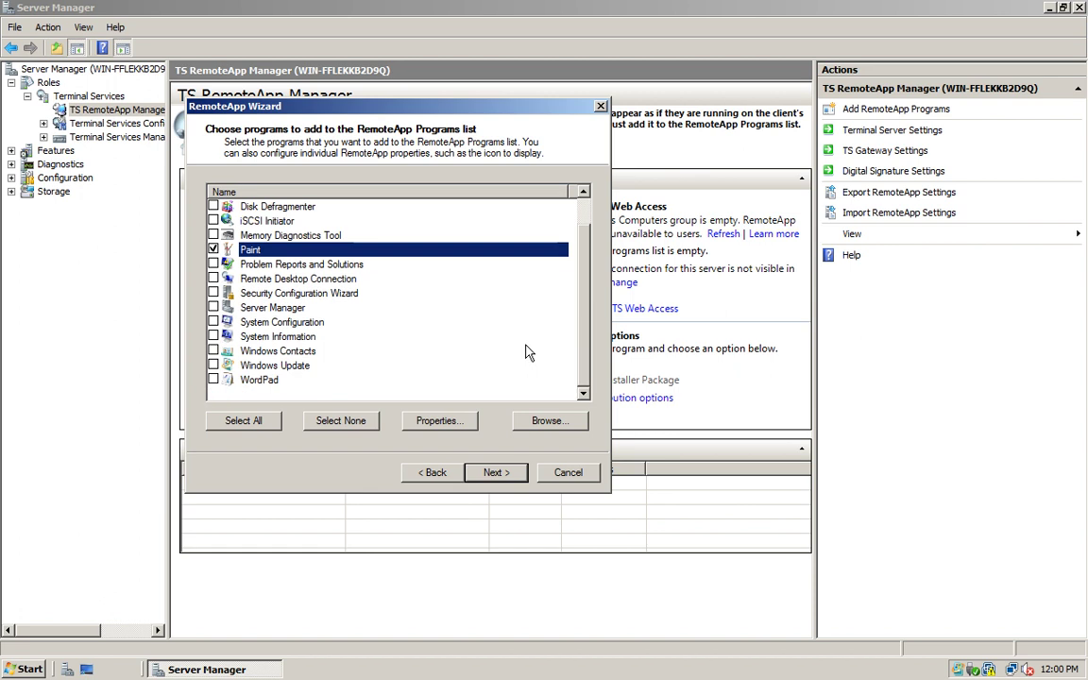
key(End)
key(space)
scroll(528, 352, up, 1)
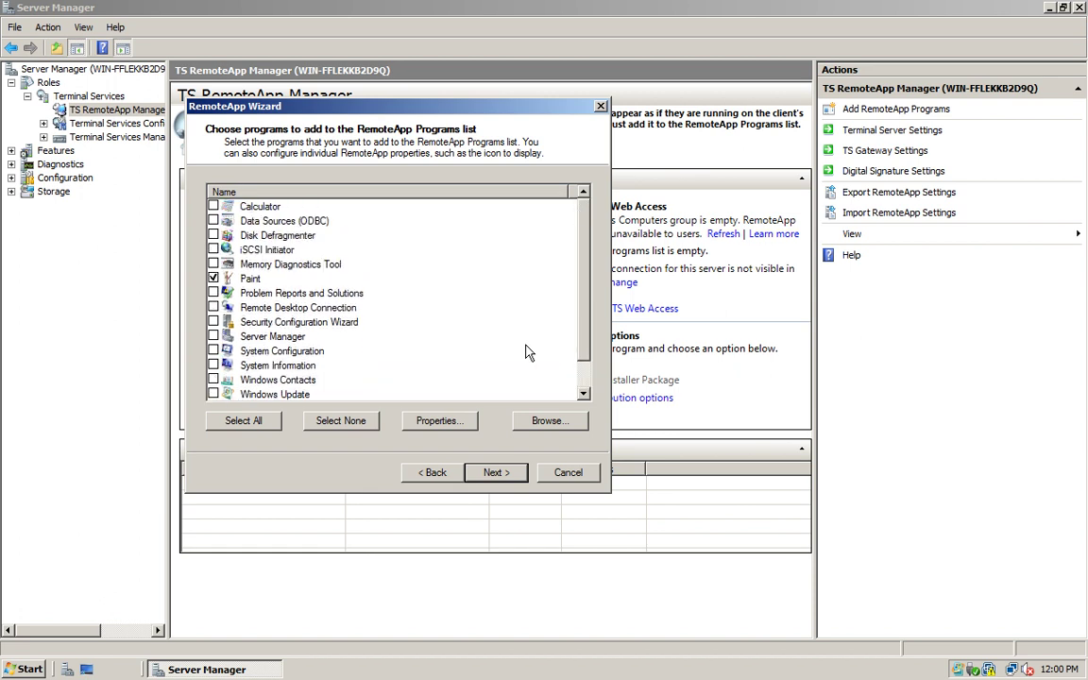
key(Home)
scroll(528, 352, down, 1)
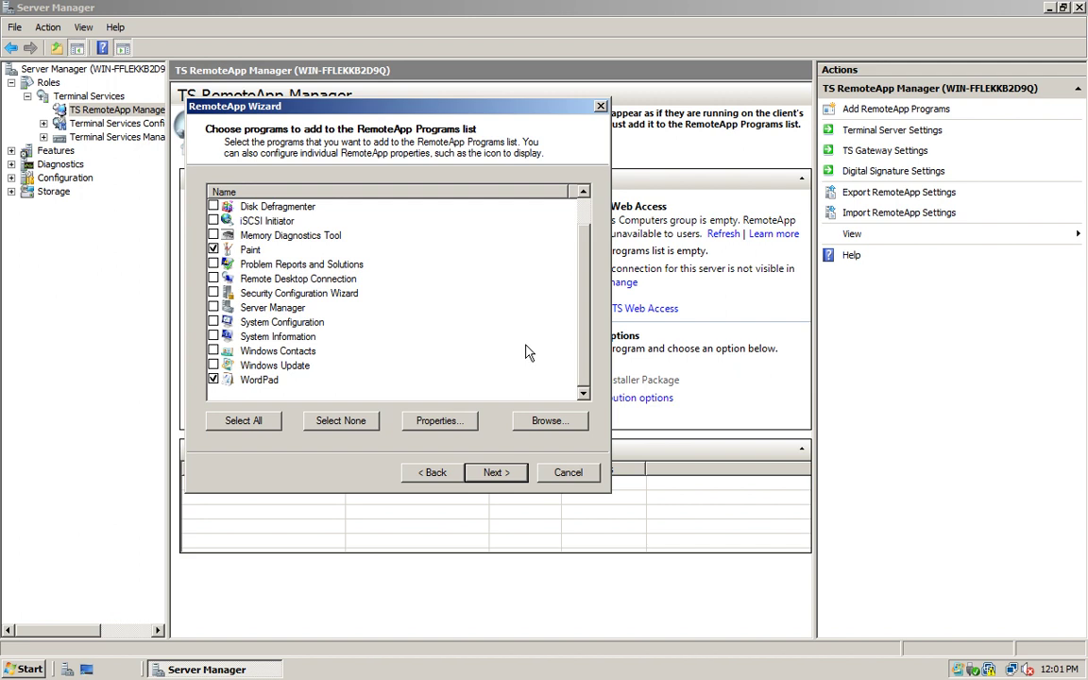
key(Return)
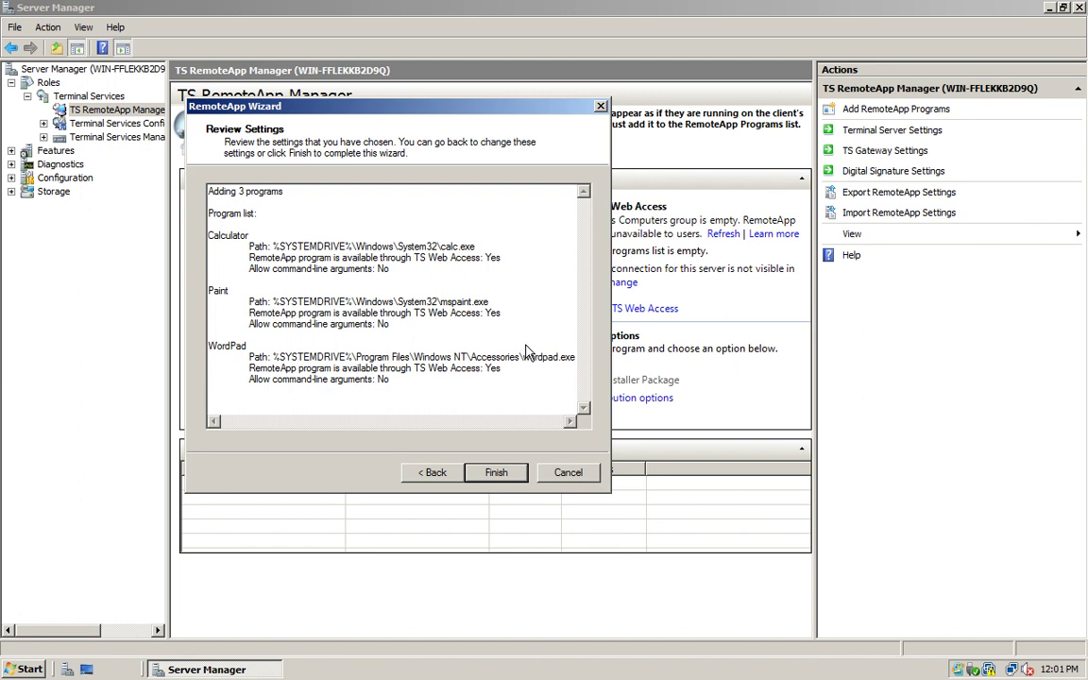
key(Return)
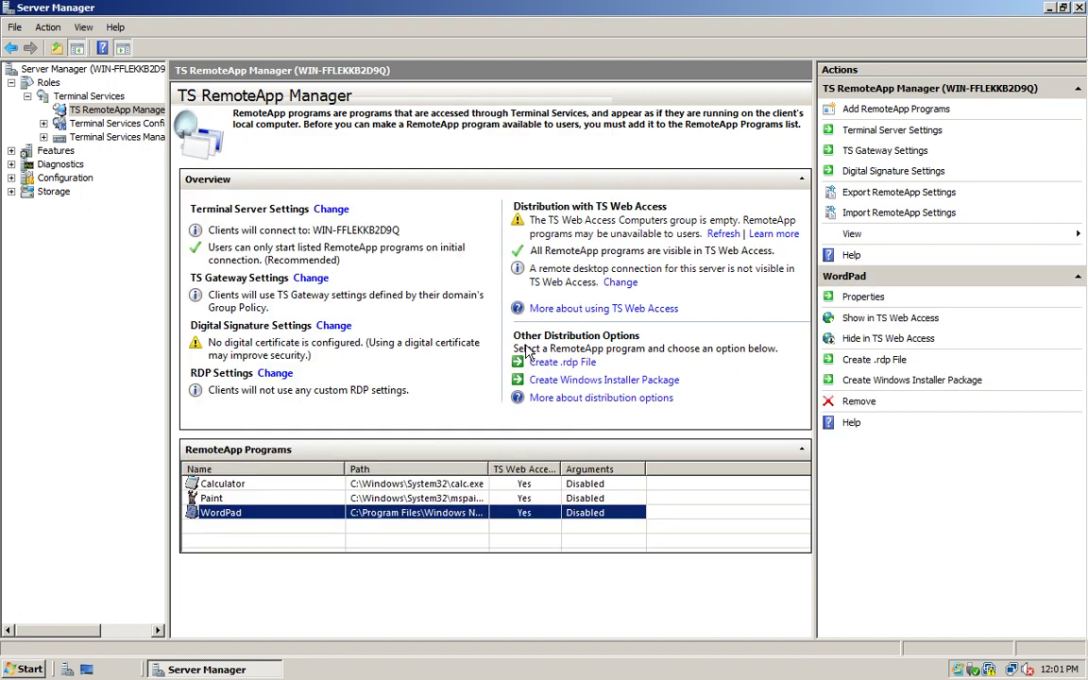
Select Calculator, Paint and WordPad and choose Create .rdp Files.
key(Up)
key(Up)
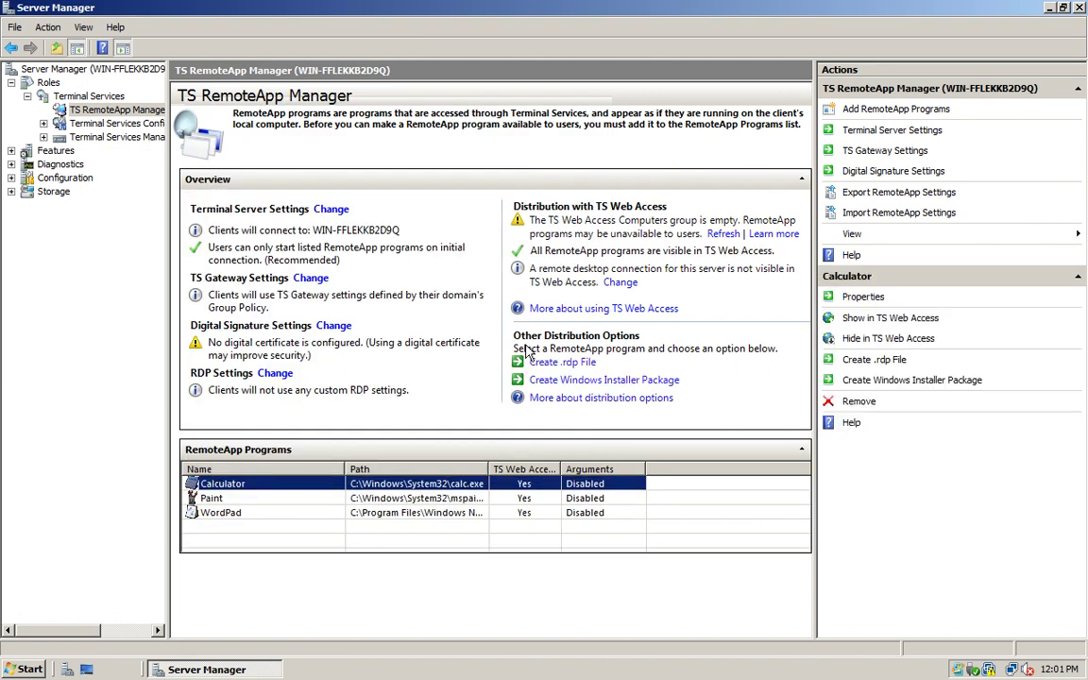
key(shift+End)
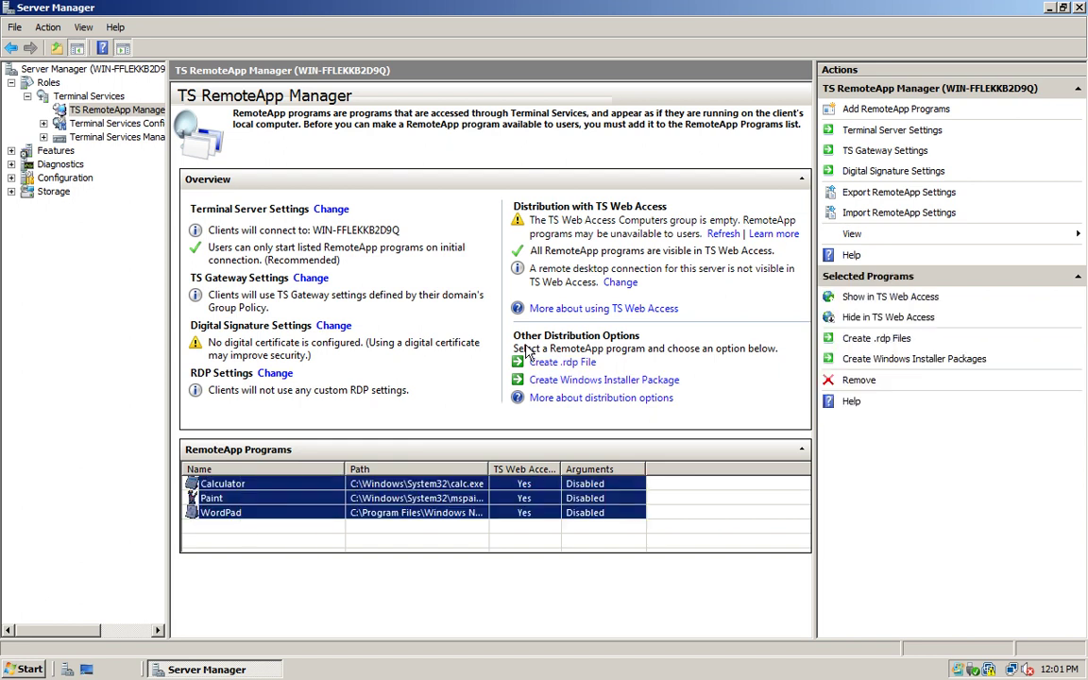
key(shift+F10)
key(Down)
key(Down)
key(Down)
key(Down)
Create a Desktop folder named RDP as the package location and advance to Review Settings.
key(Return)
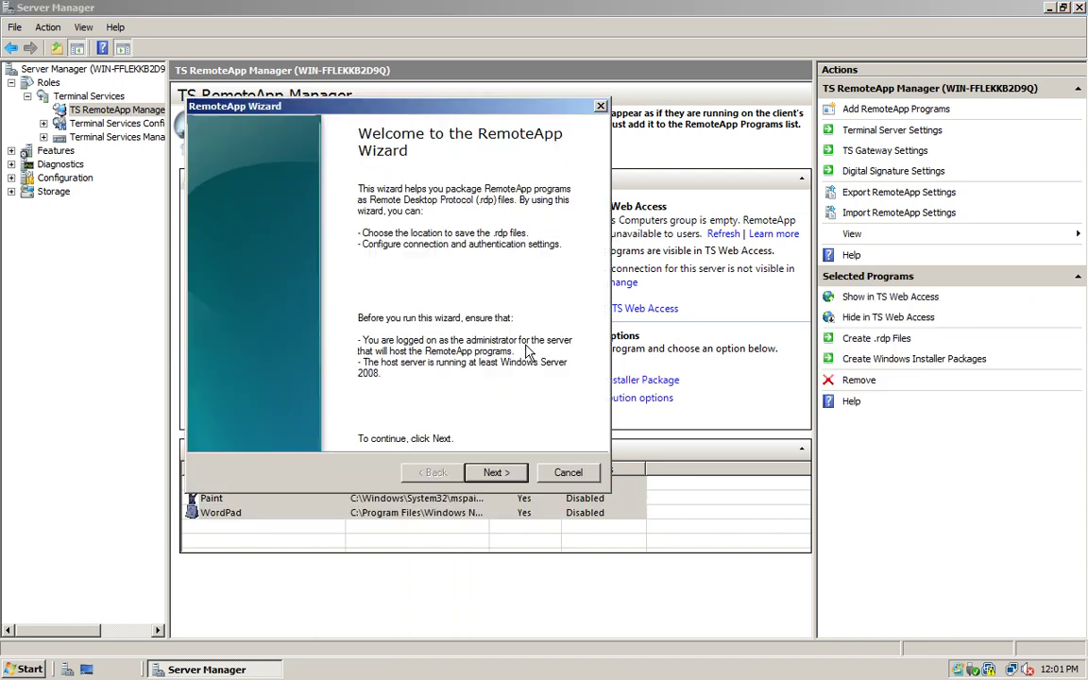
key(Return)
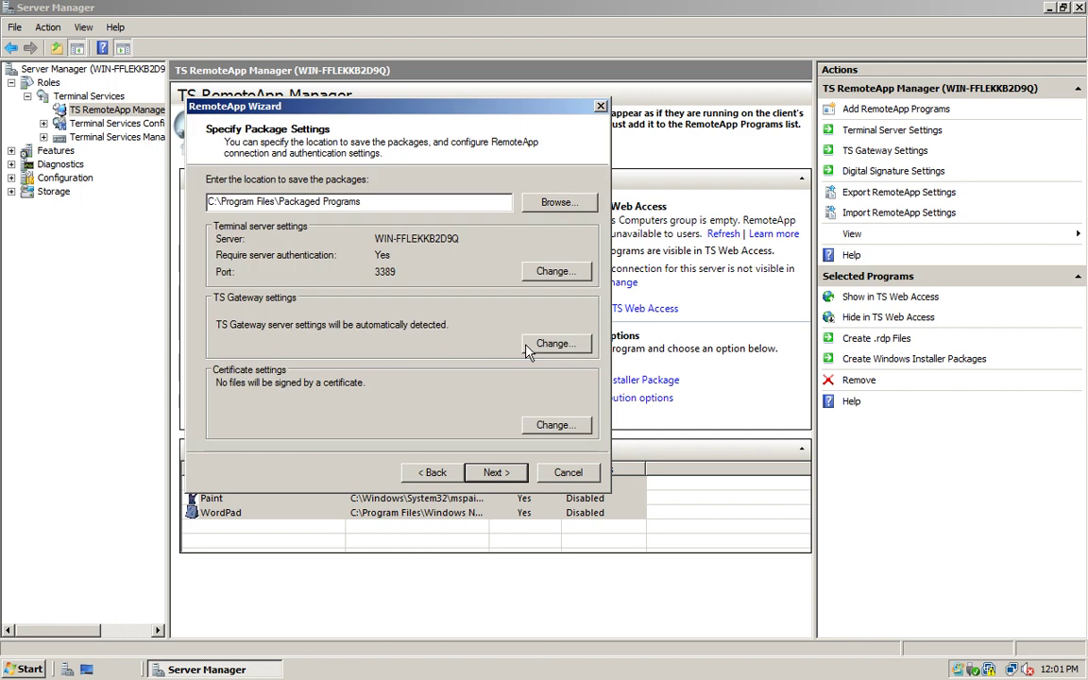
key(alt+r)
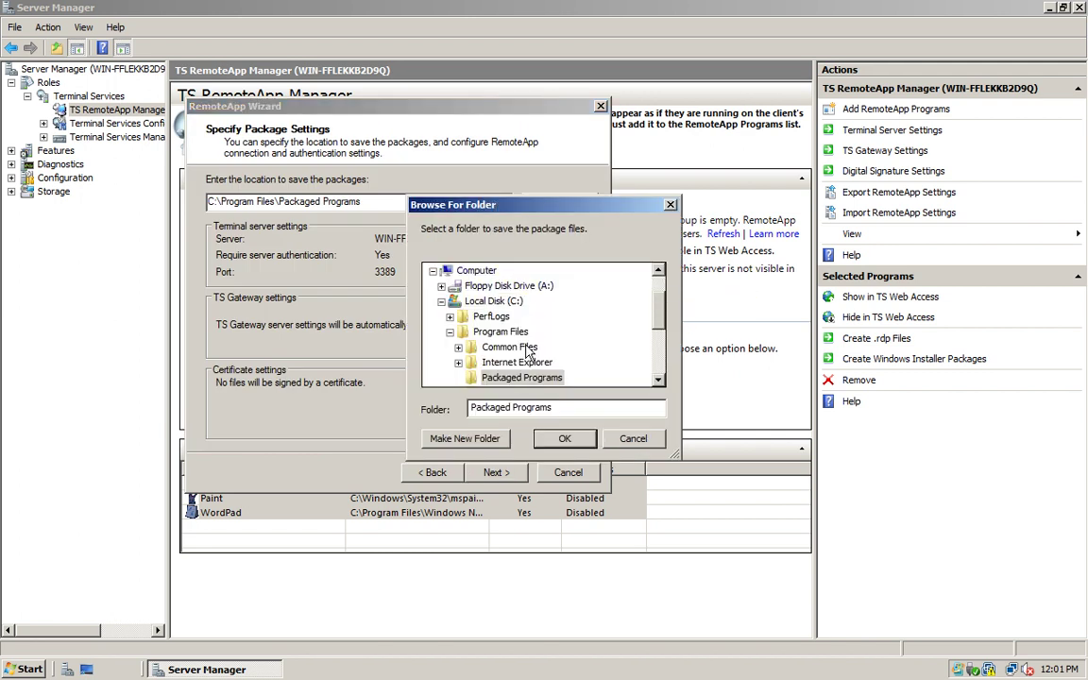
scroll(529, 352, down, 2)
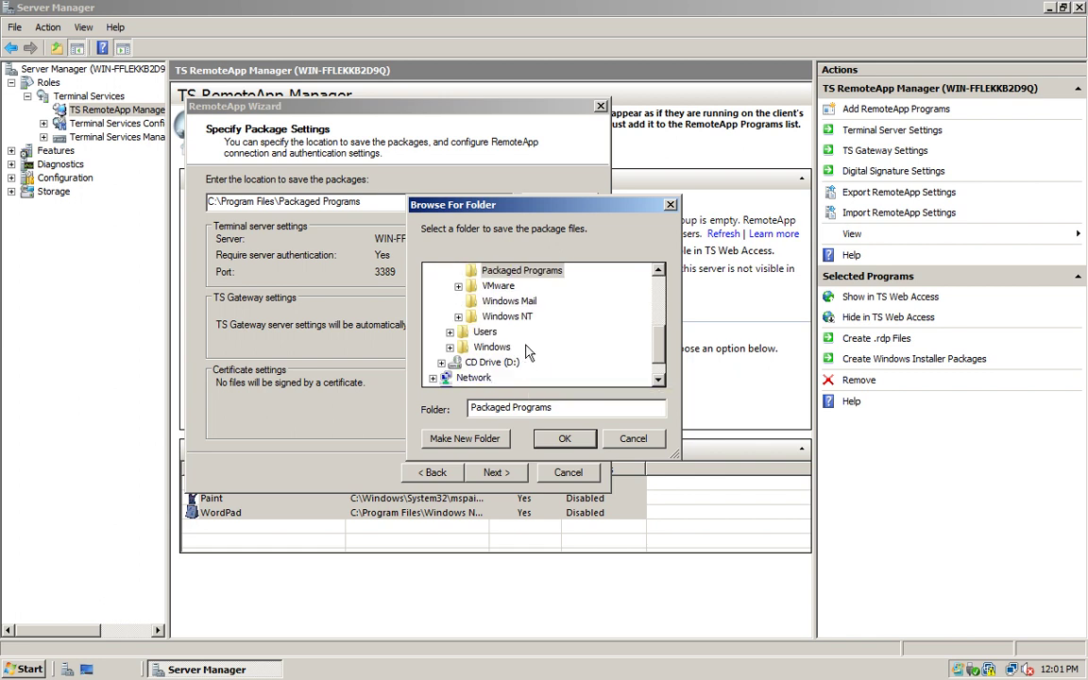
scroll(529, 351, up, 3)
key(Home)
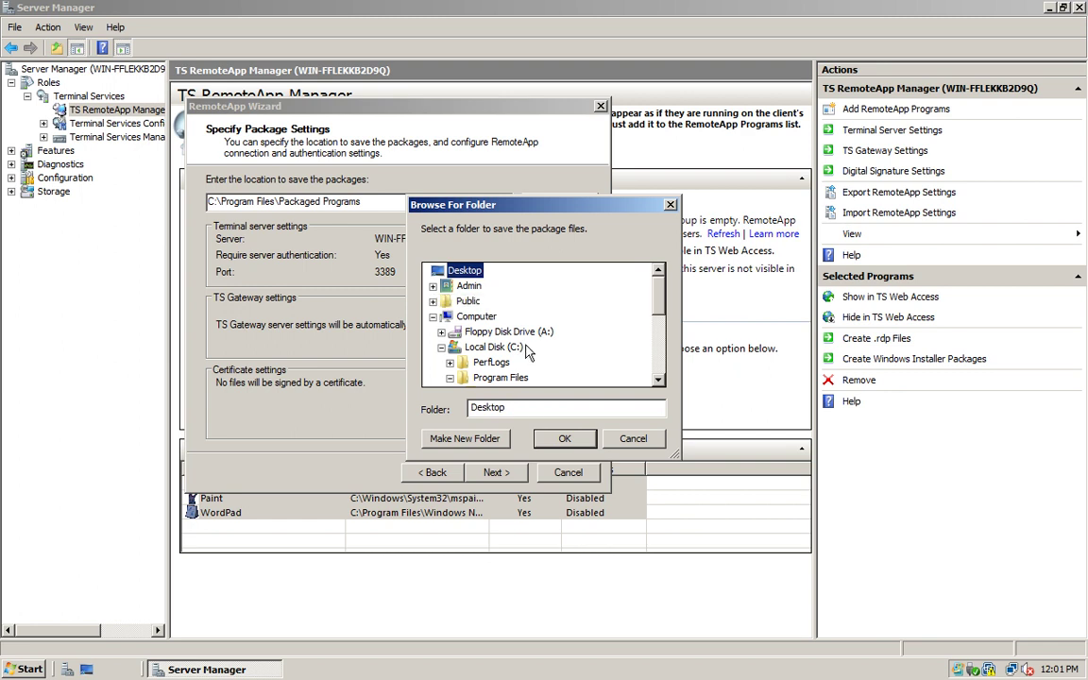
key(alt+m)
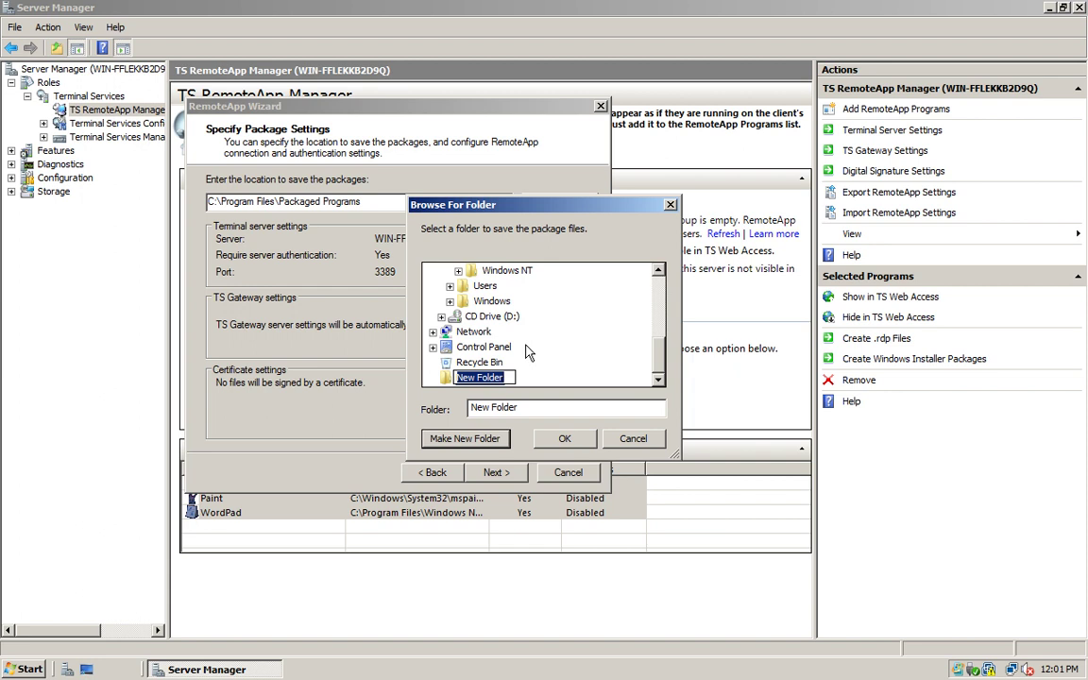
text(R)
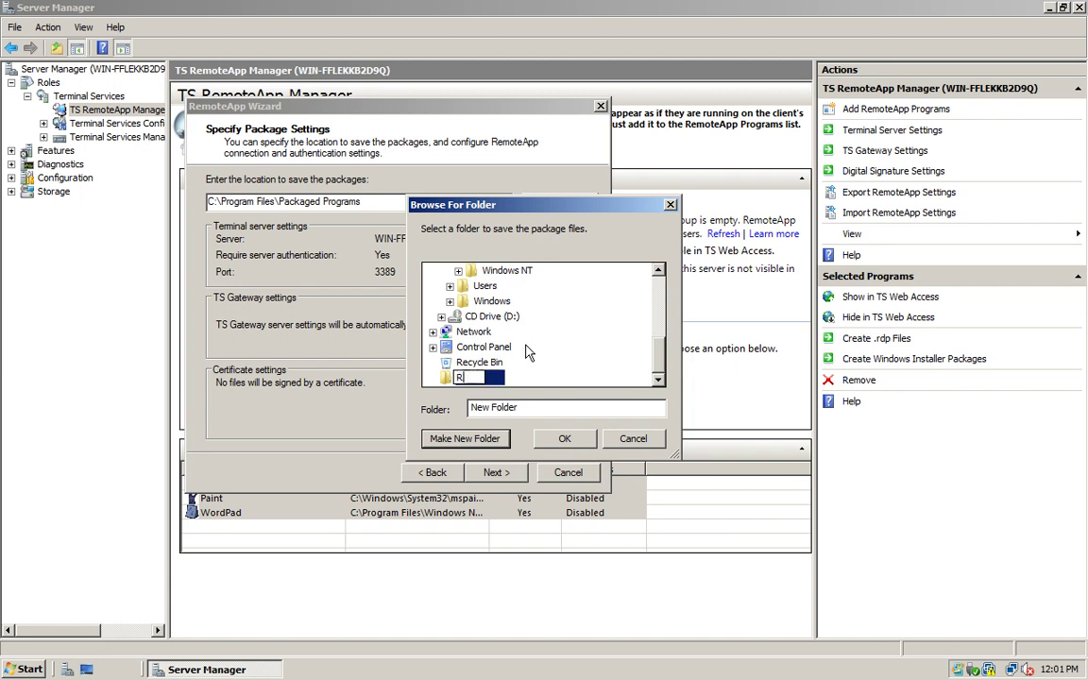
text(DP)
key(Return)
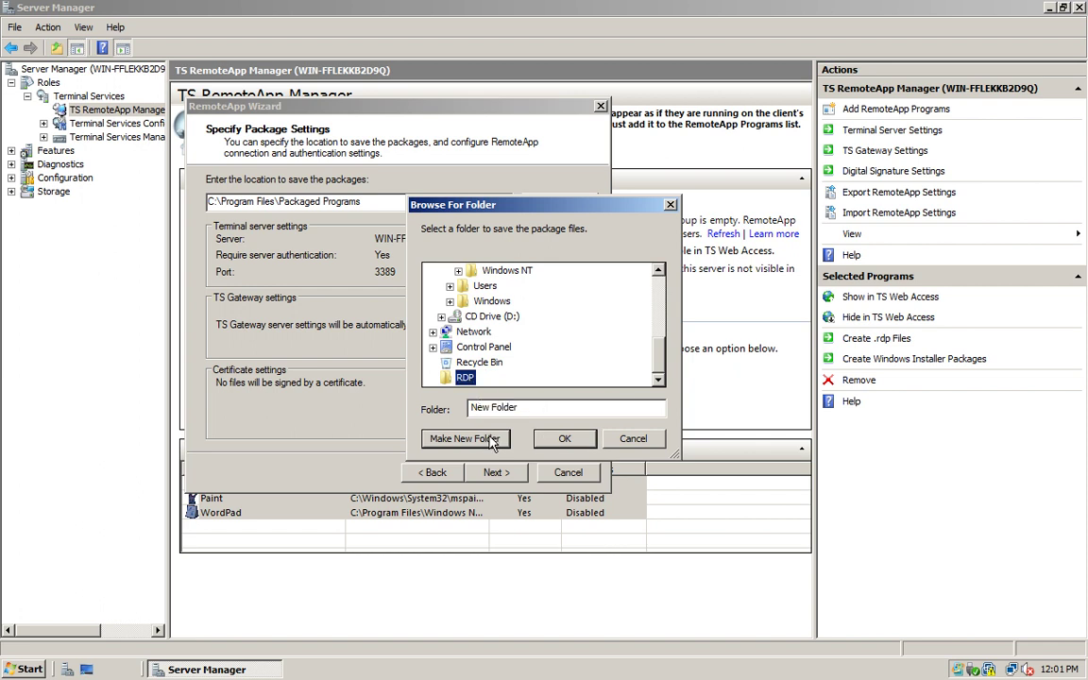
key(Return)
key(Return)
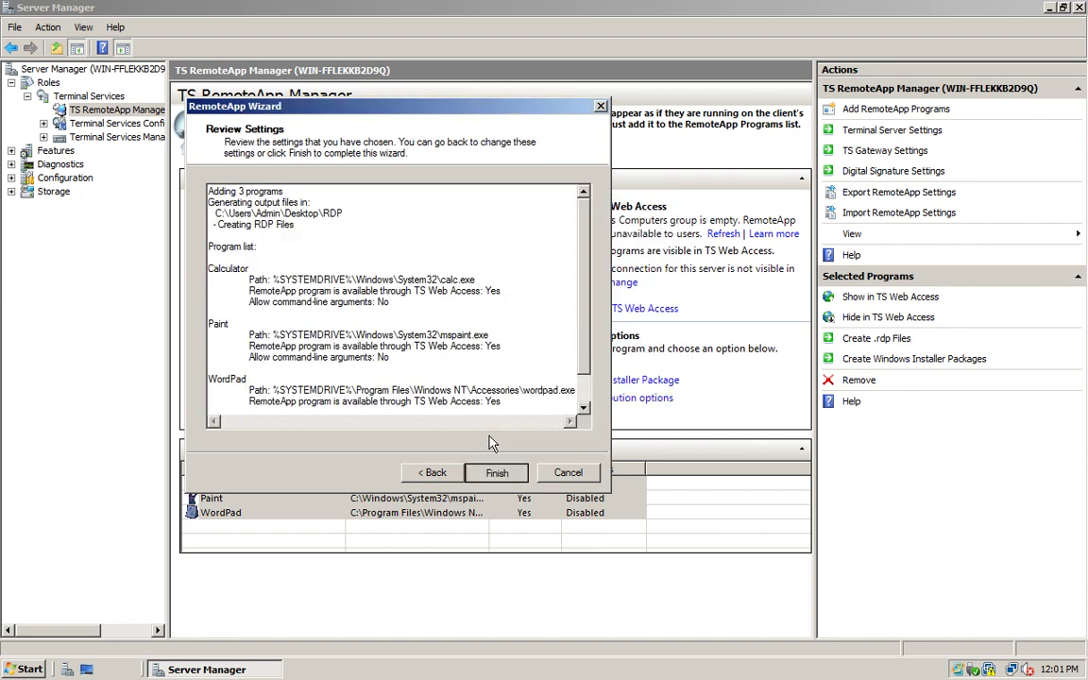
key(Return)
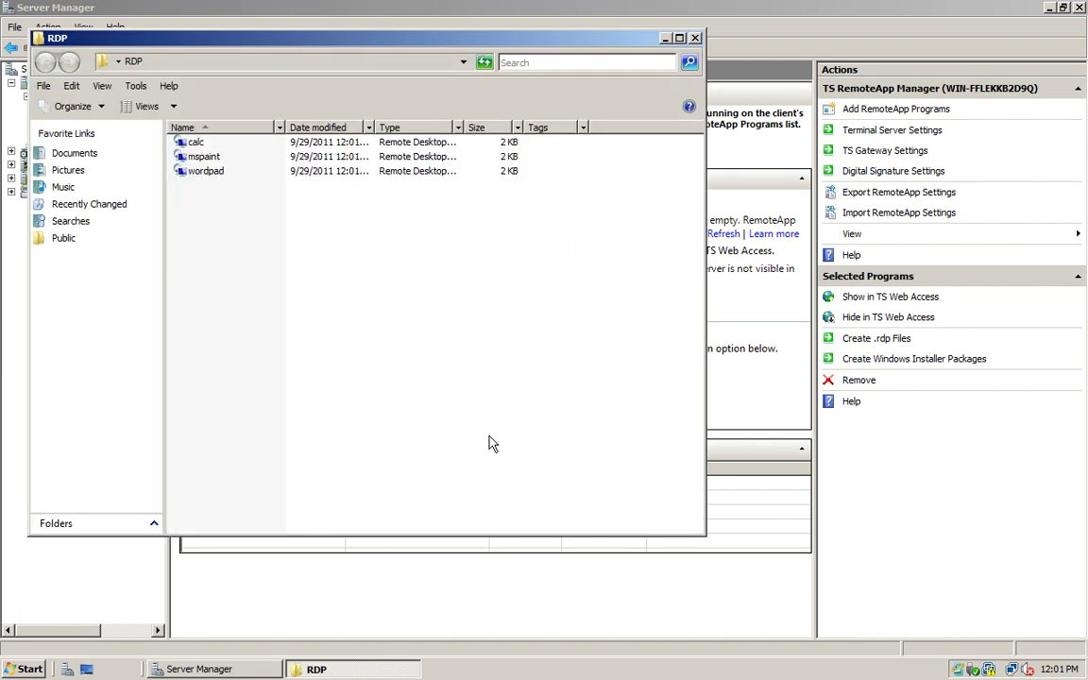
Open the Desktop RDP folder in Tiles view and launch the calc .rdp file.
key(alt+F4)
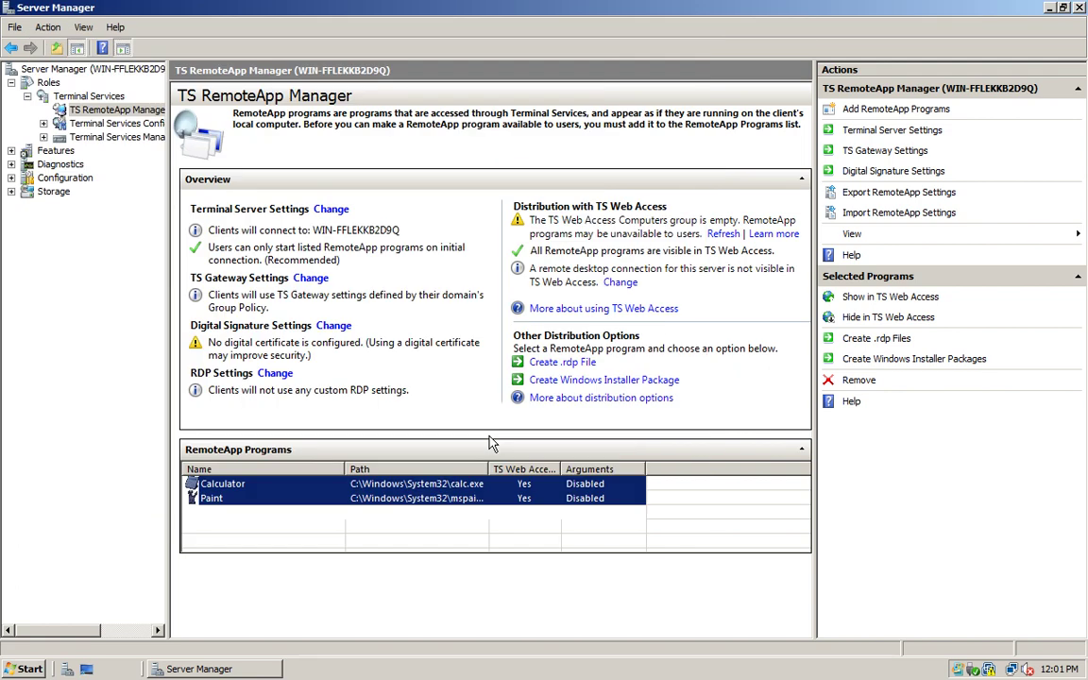
key(super+d)
key(Return)
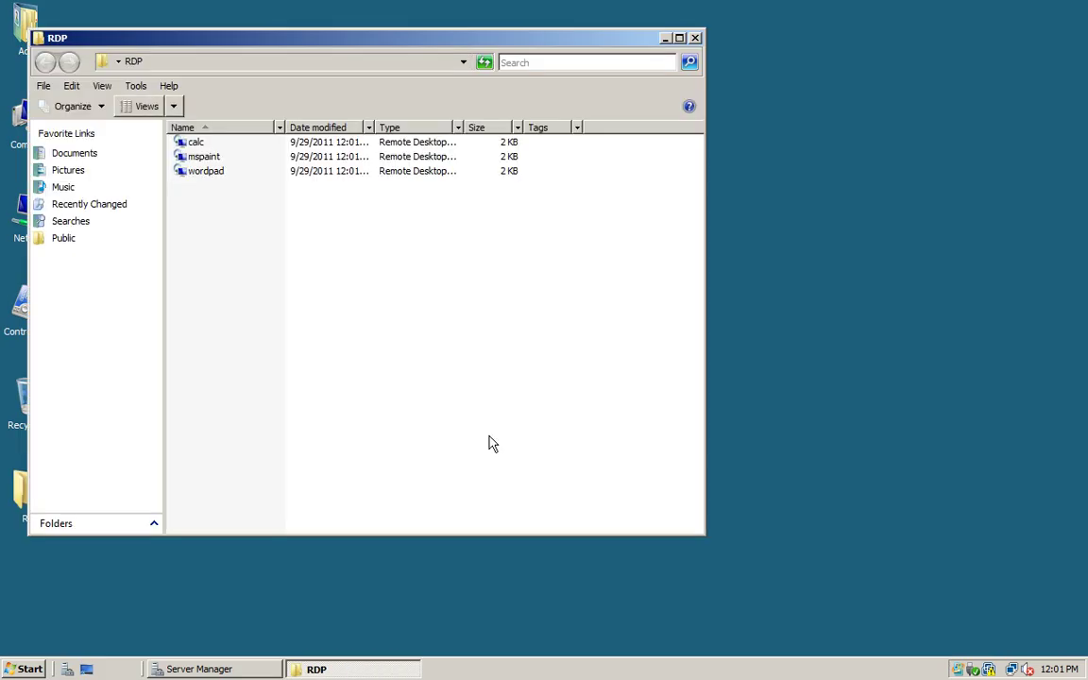
key(ctrl+shift+7)
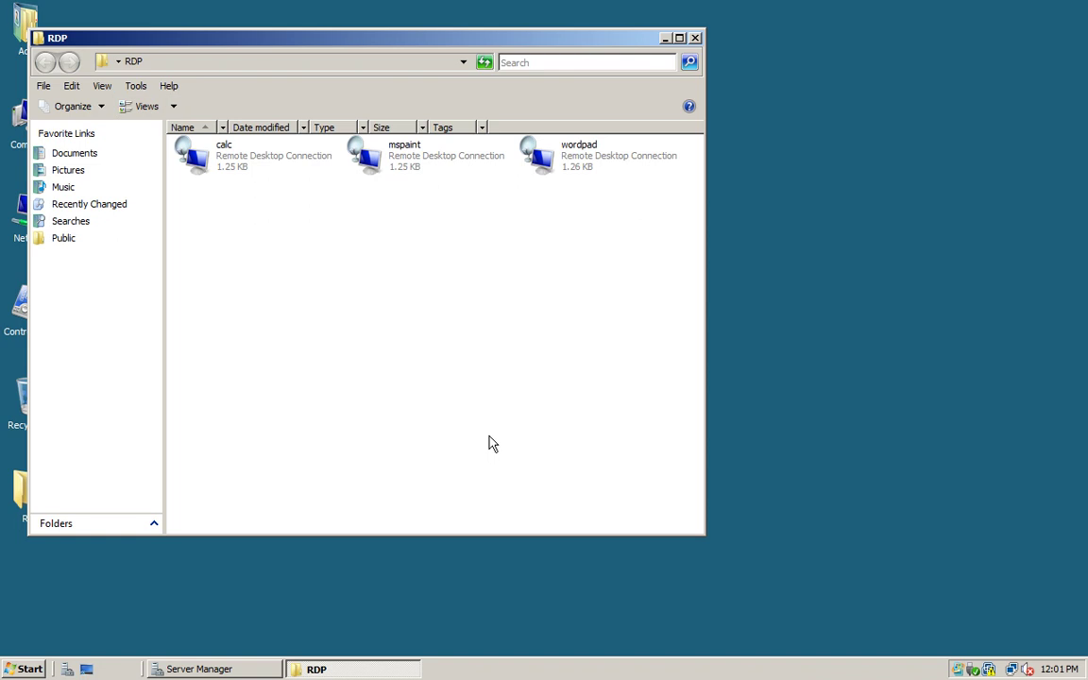
key(Down)
key(Return)
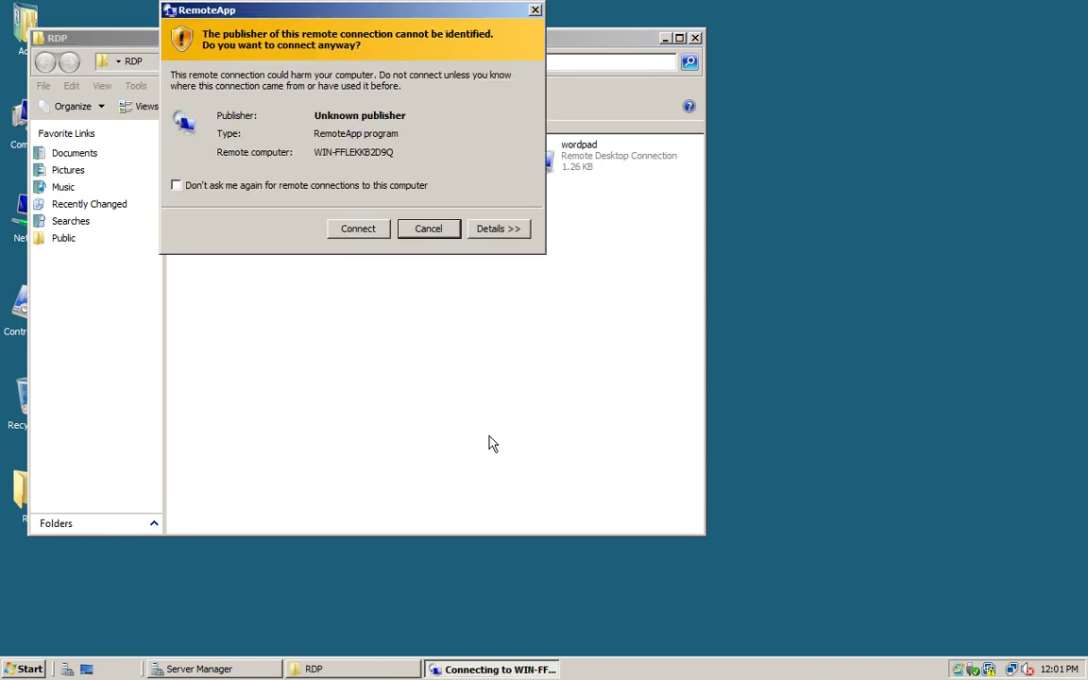
Accept calc's unknown-publisher warning, then switch back to Server Manager.
key(alt+c)
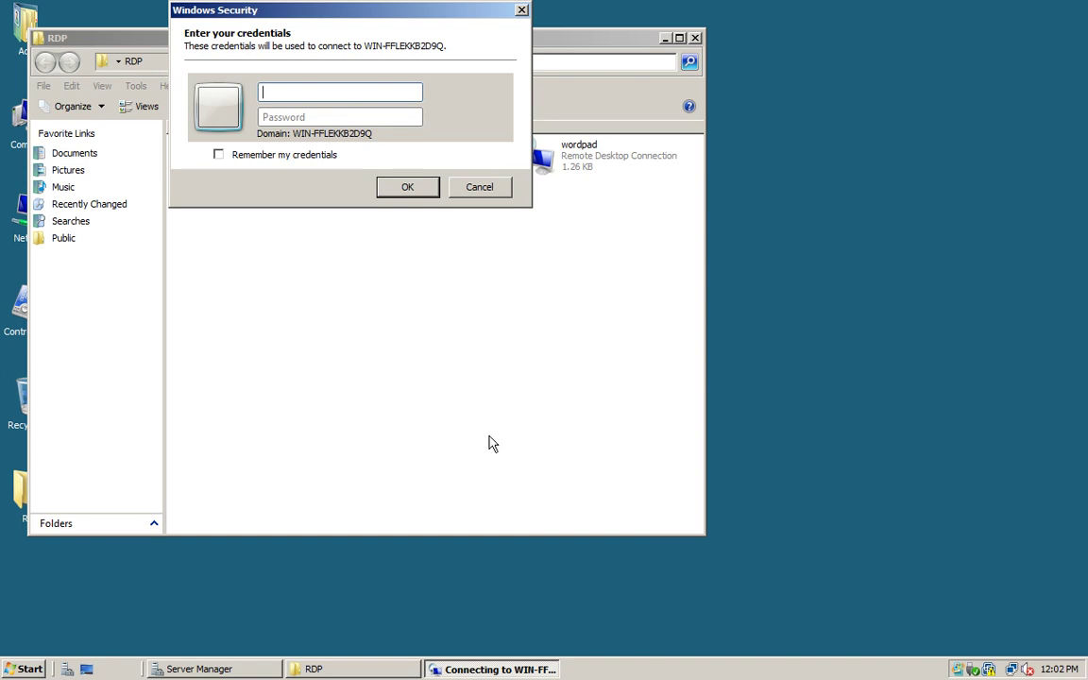
key(alt+Tab)
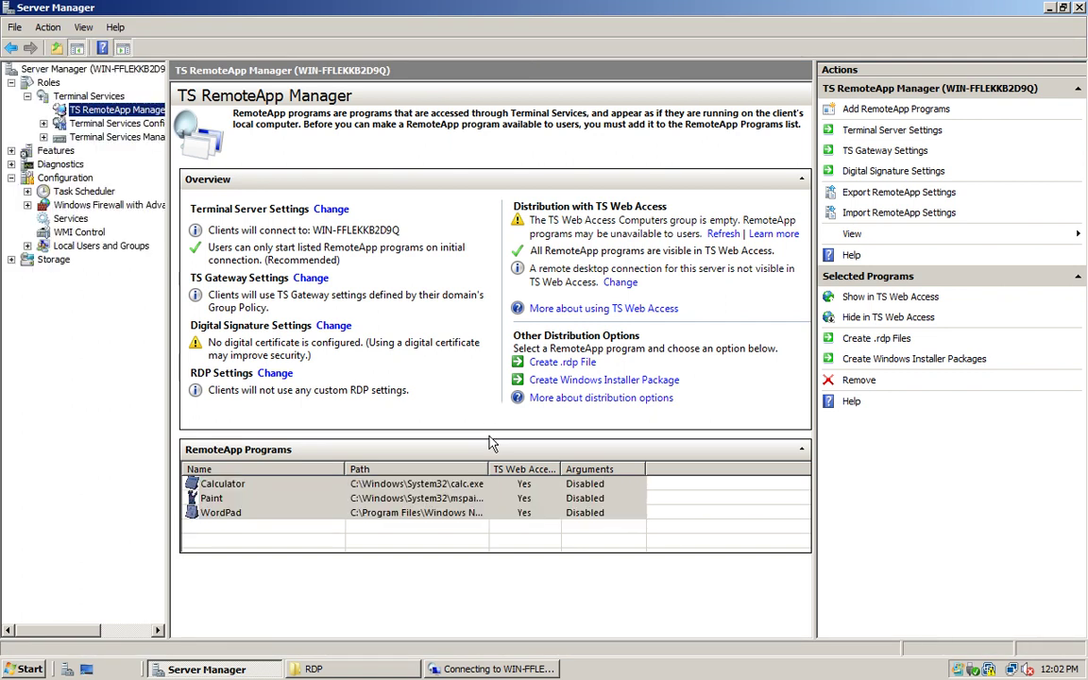
Reset the Administrator password under Local Users and Groups > Users, confirming the warning.
key(l)
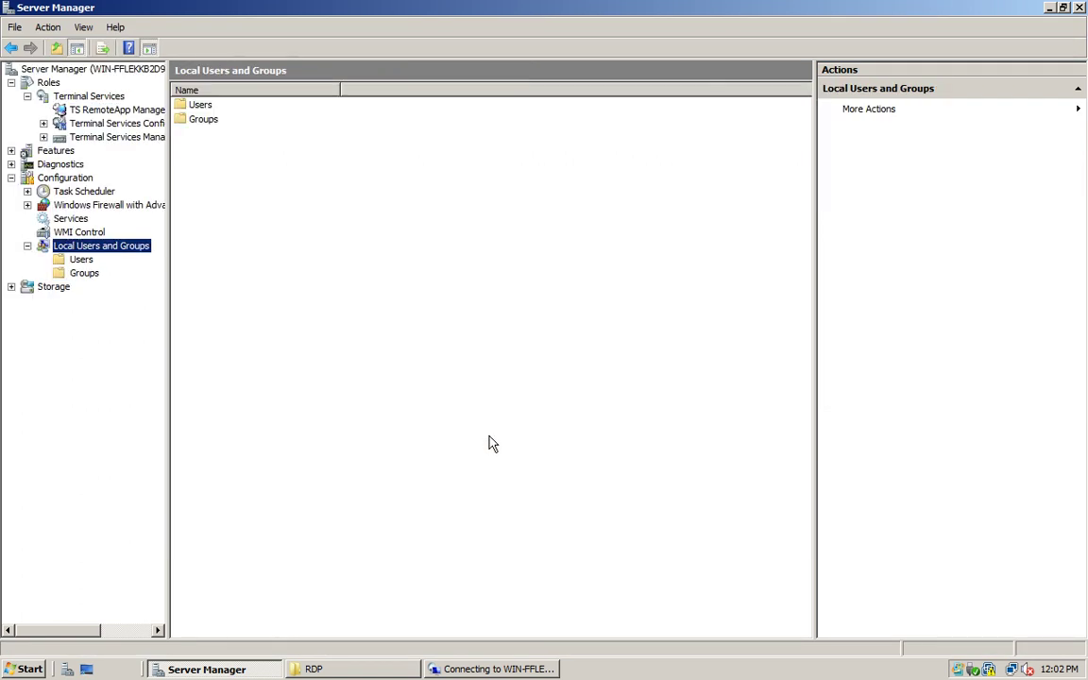
key(Down)
key(Tab)
key(Down)
key(shift+F10)
key(Return)
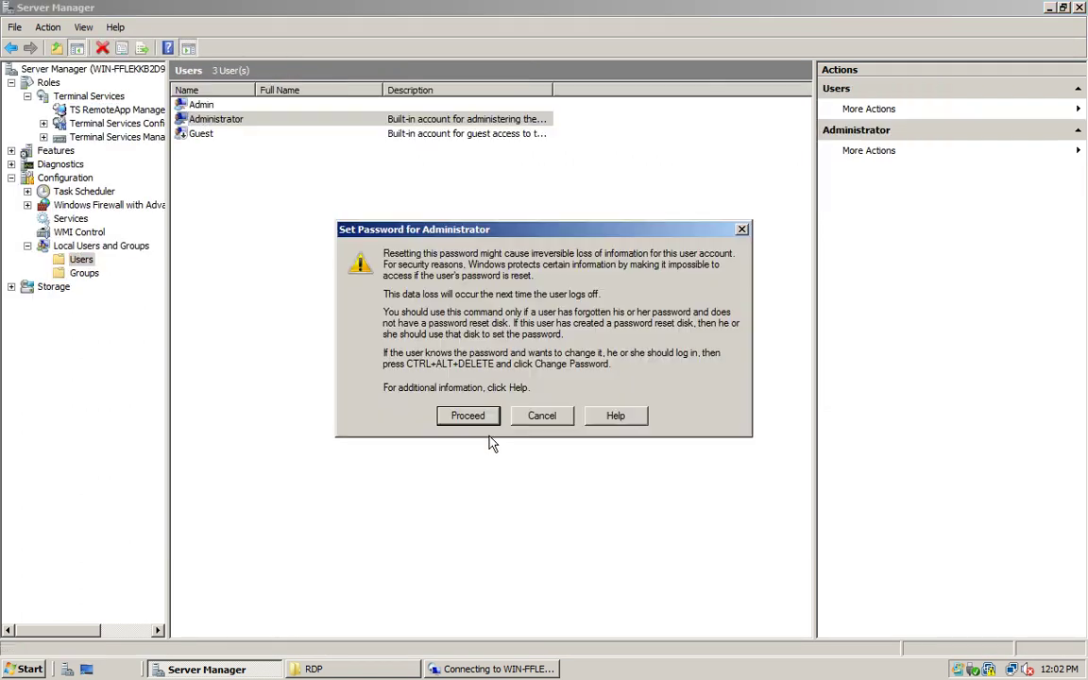
key(Return)
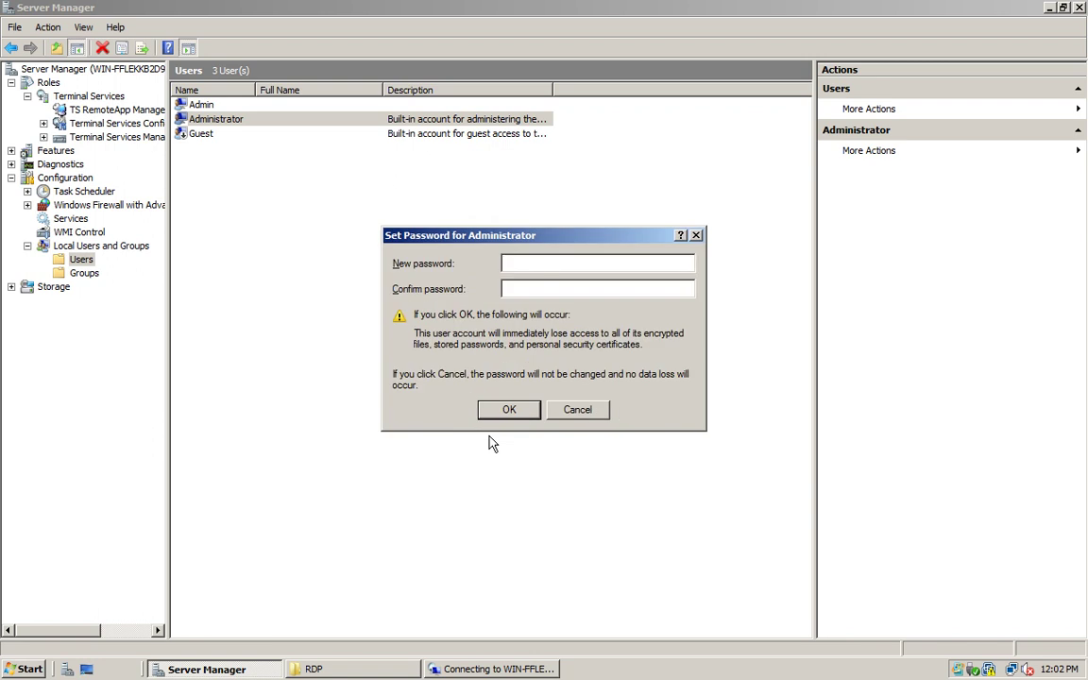
text(•••••••••••••••••••)
click(490, 412)
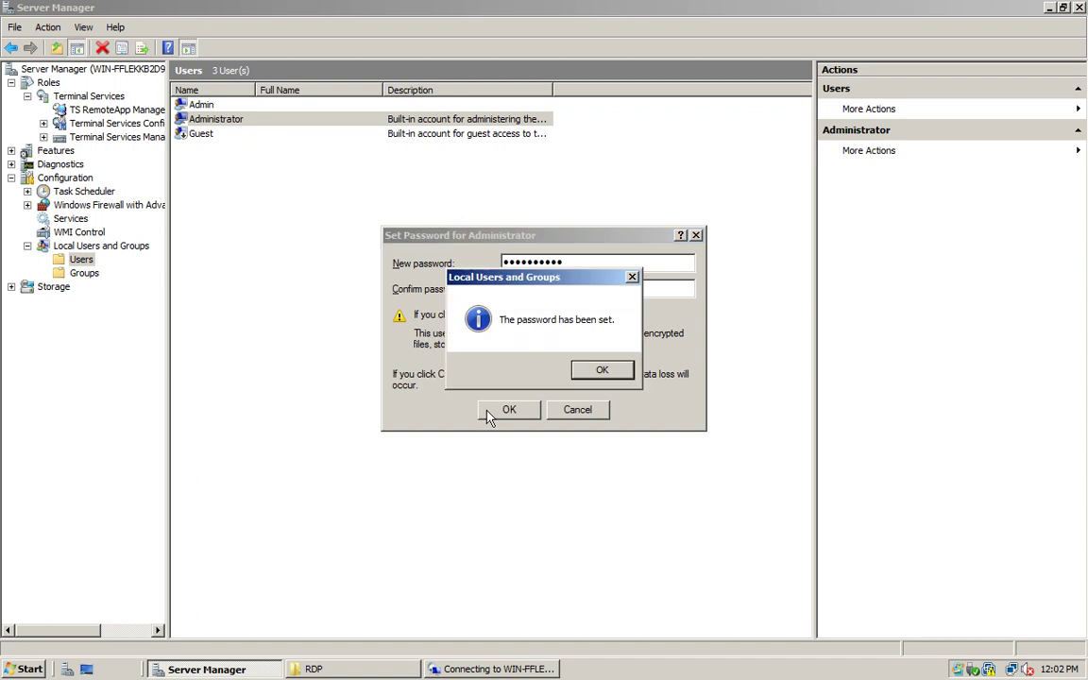
key(Return)
click(490, 418)
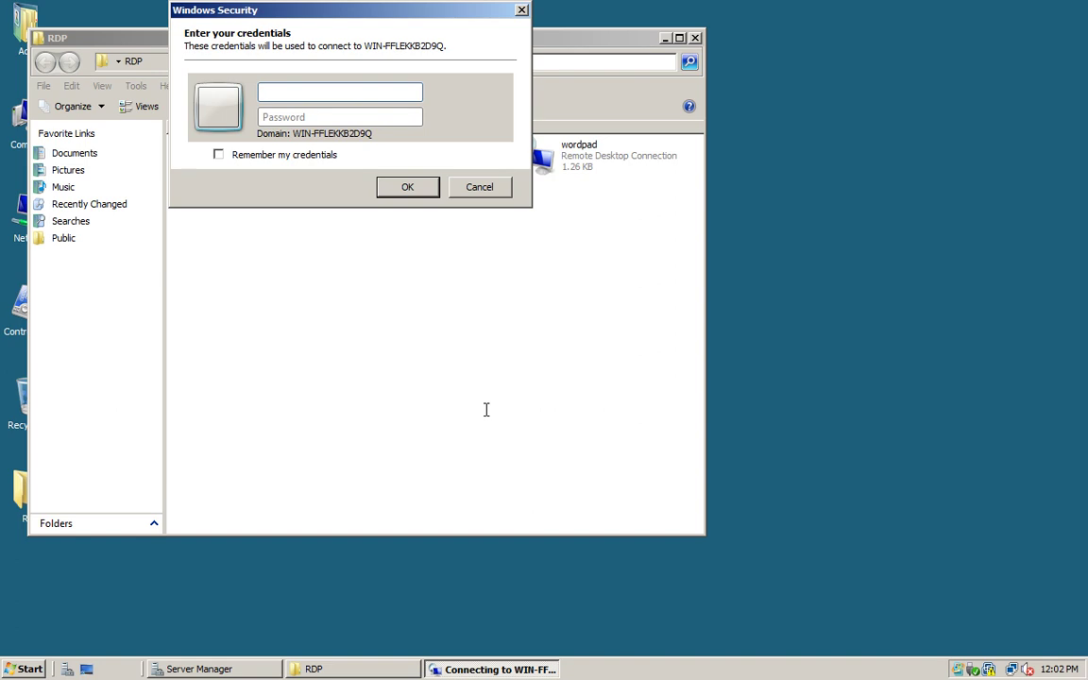
Enter the administrator user name and password, then dismiss the RemoteApp Disconnected error.
text(rna)
key(BackSpace)
key(BackSpace)
key(BackSpace)
key(BackSpace)
key(BackSpace)
text(admin)
key(Tab)
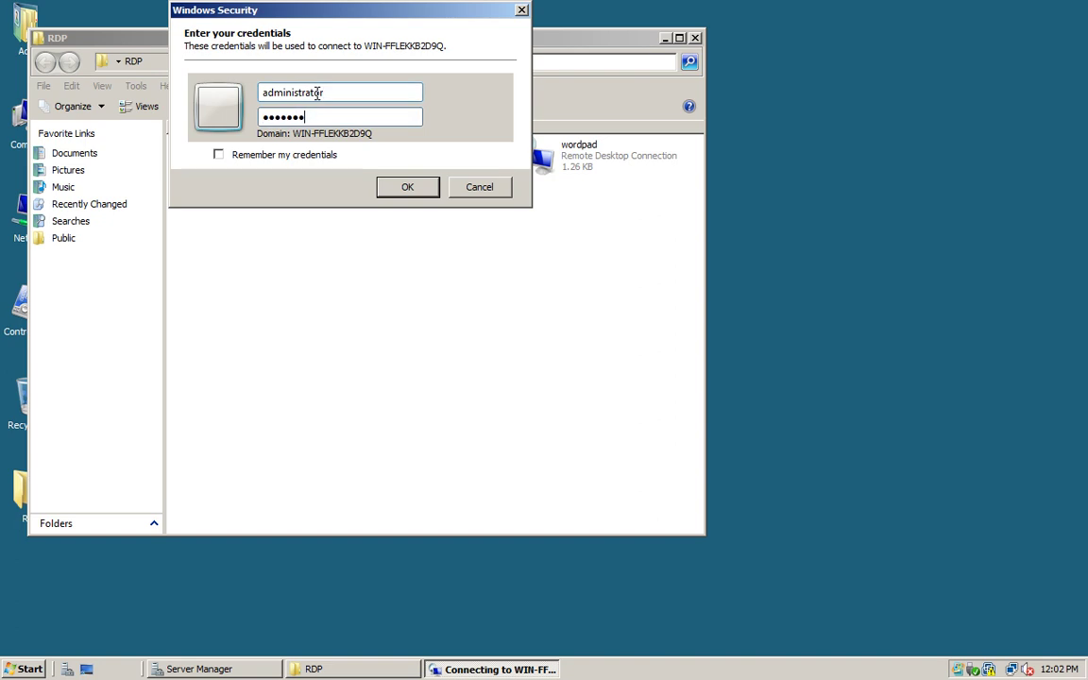
key(Return)
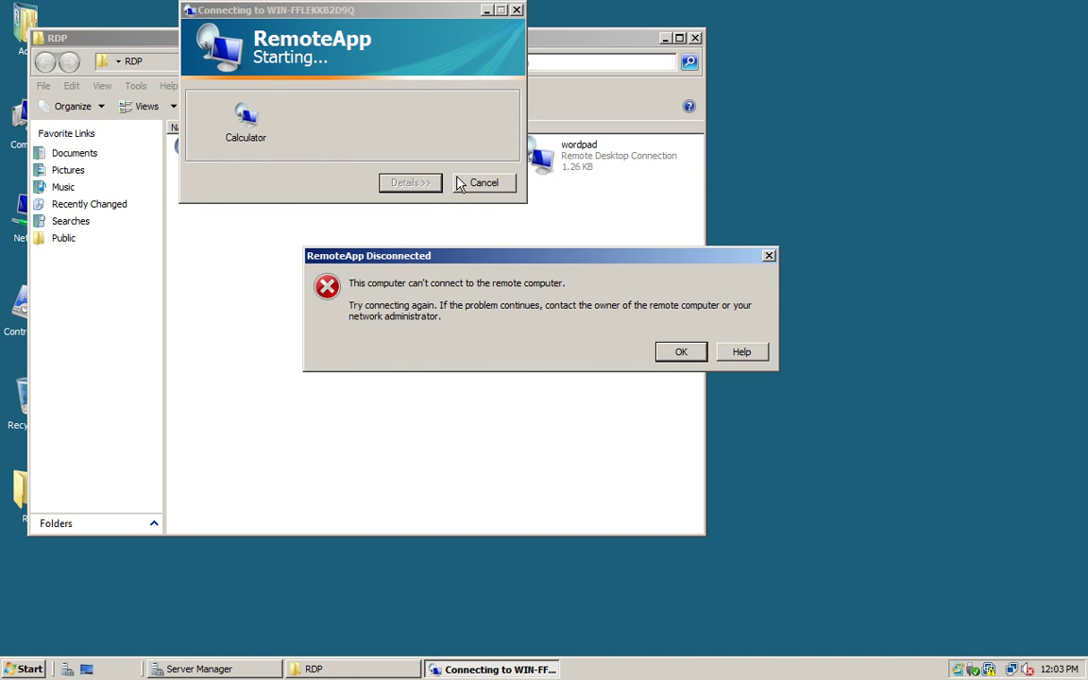
click(460, 182)
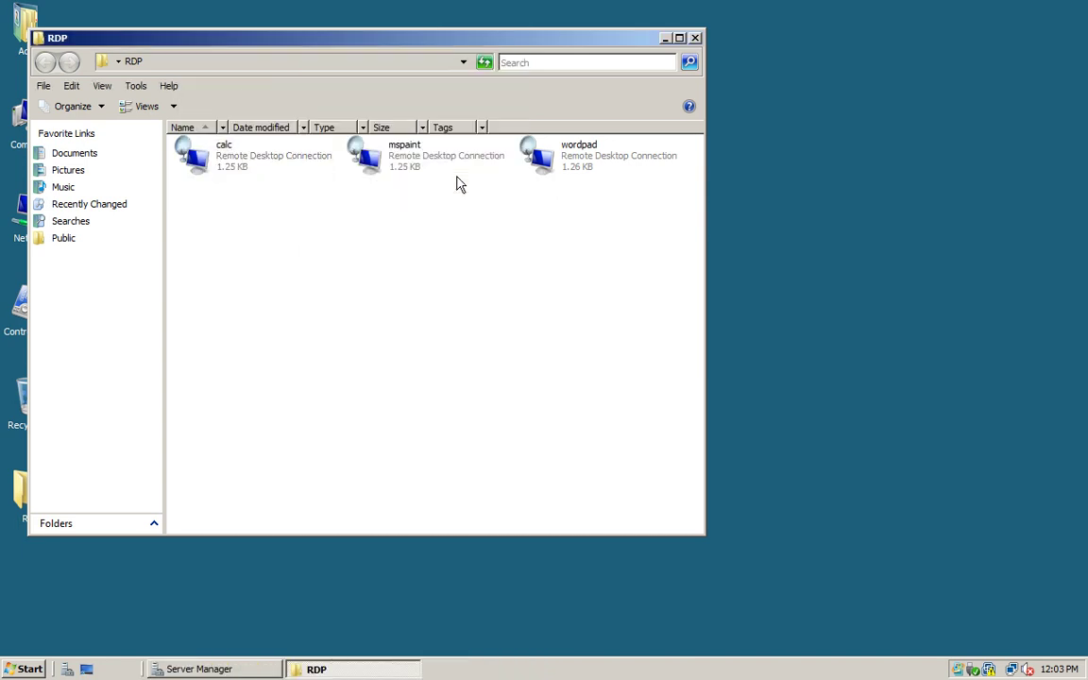
Open sharing for the RDP desktop folder and add Everyone.
key(alt+F4)
key(shift+F10)
key(Up)
key(Up)
key(Up)
key(Up)
key(Up)
key(Up)
key(Up)
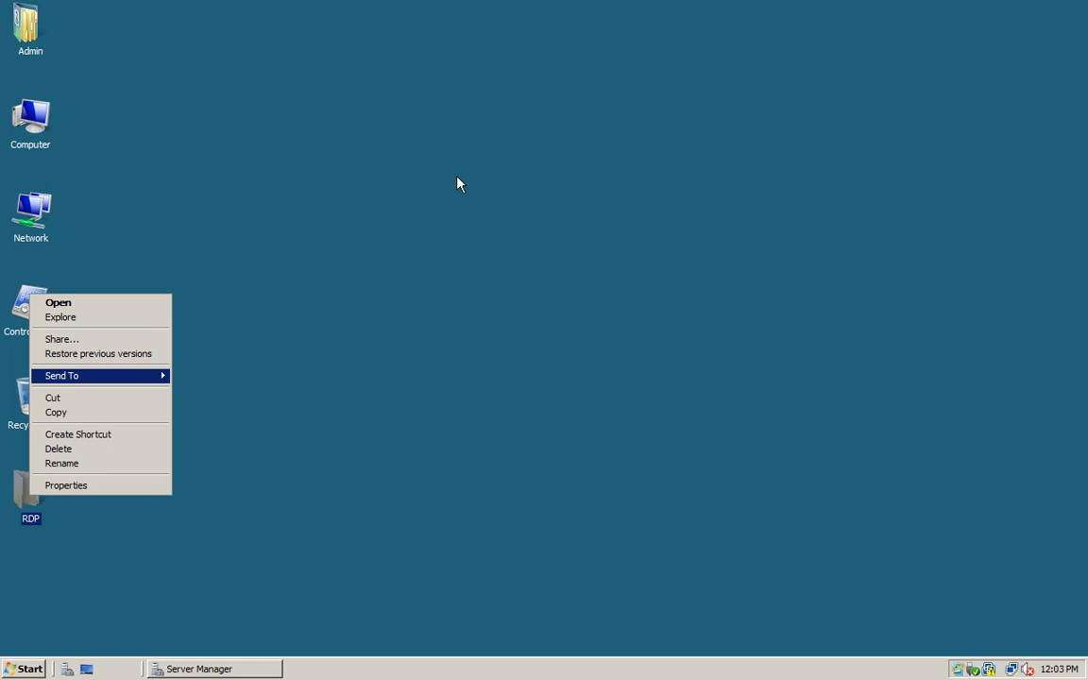
key(Up)
key(Up)
key(Return)
key(alt+Down)
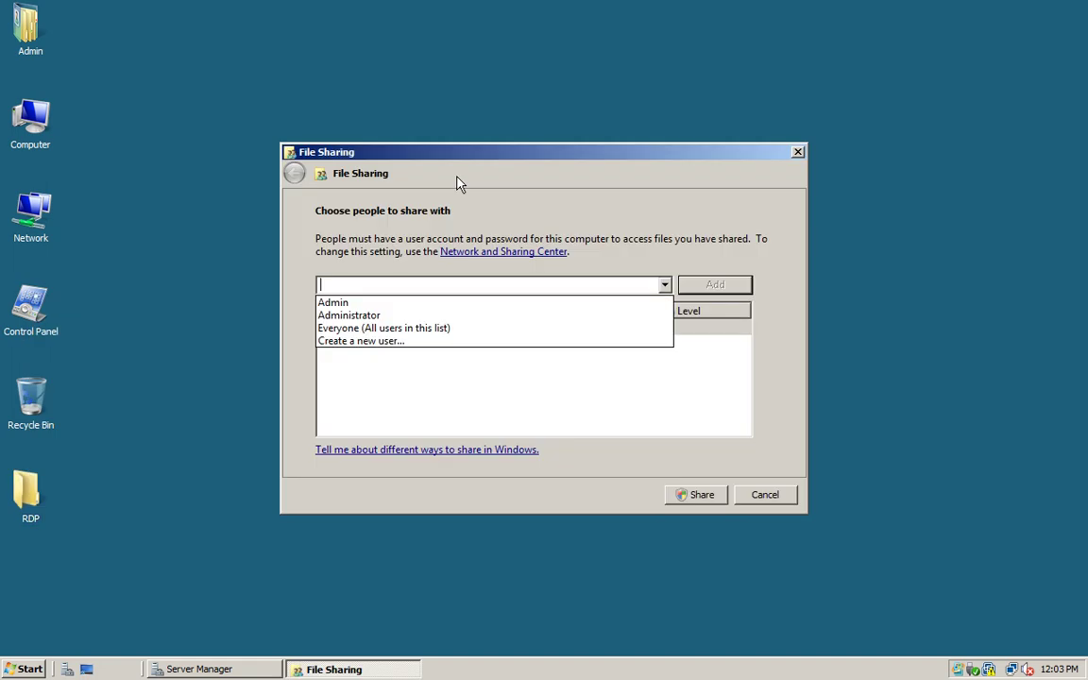
key(Down)
key(Return)
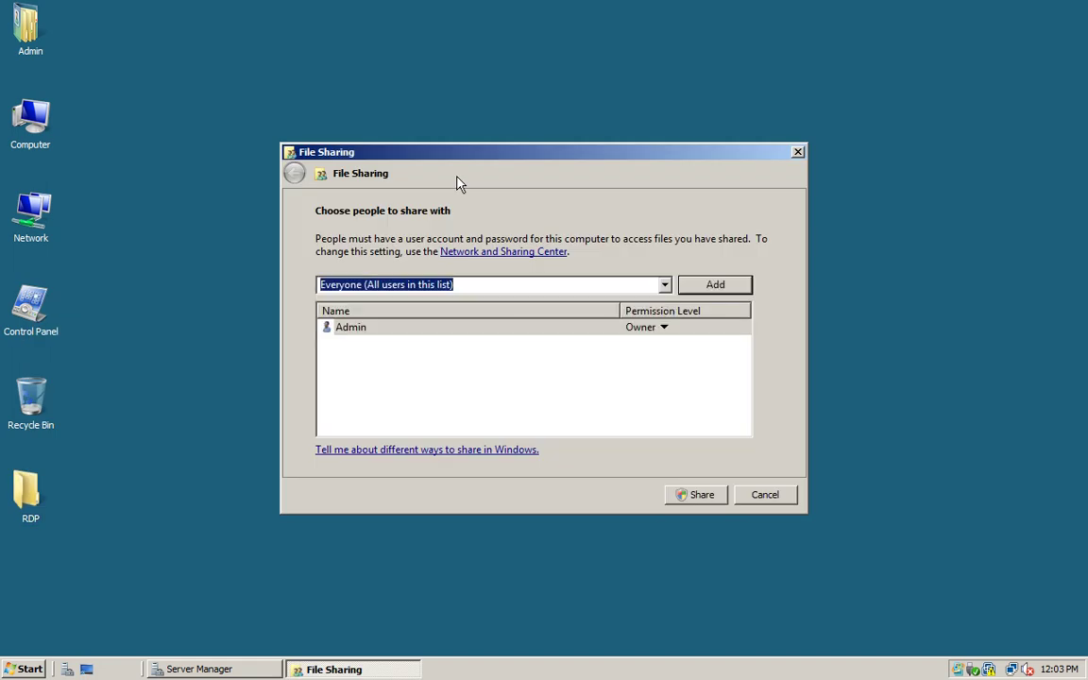
key(Return)
Give Everyone Co-owner permission and share the folder, approving the permission prompt.
key(Tab)
key(shift+F10)
key(Down)
key(Down)
key(Return)
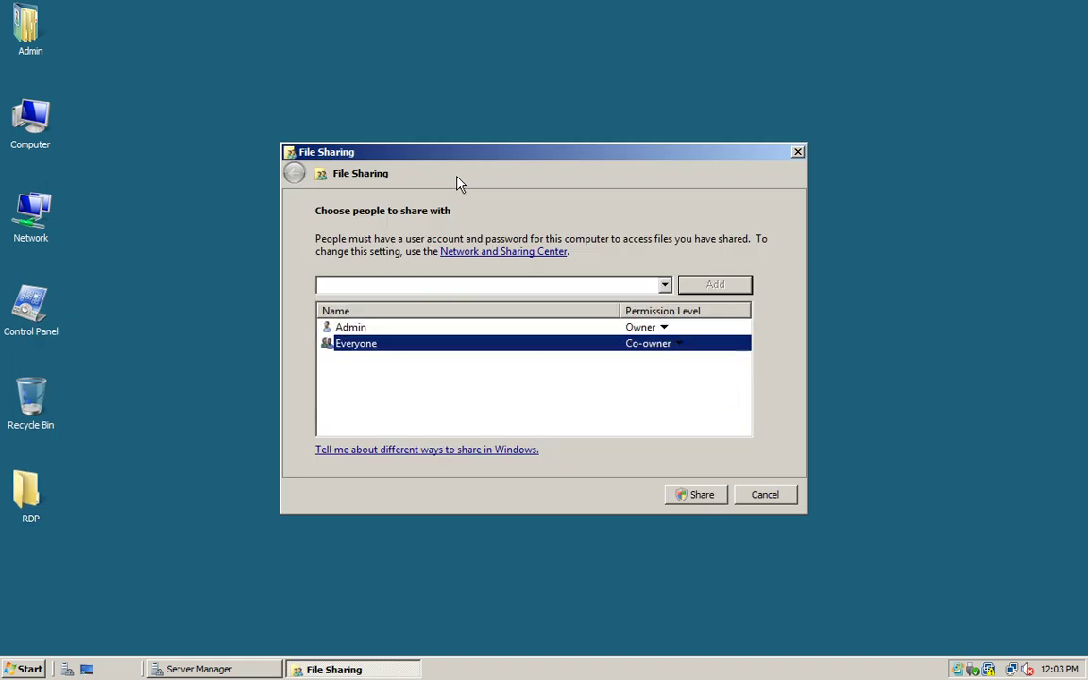
key(Return)
key(Left)
key(Return)
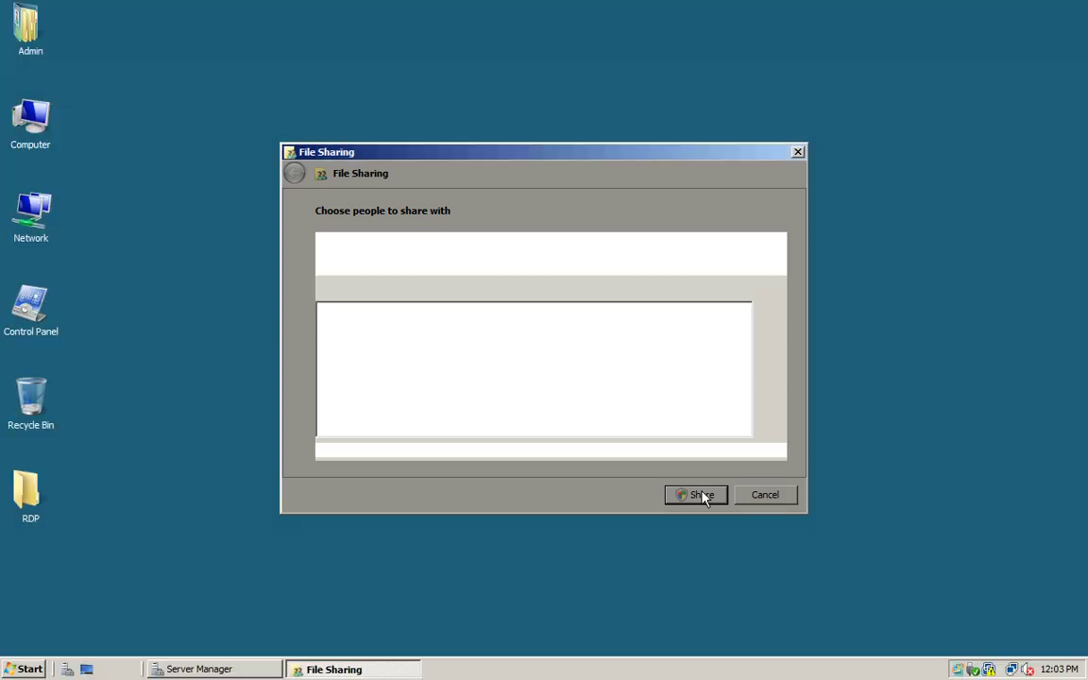